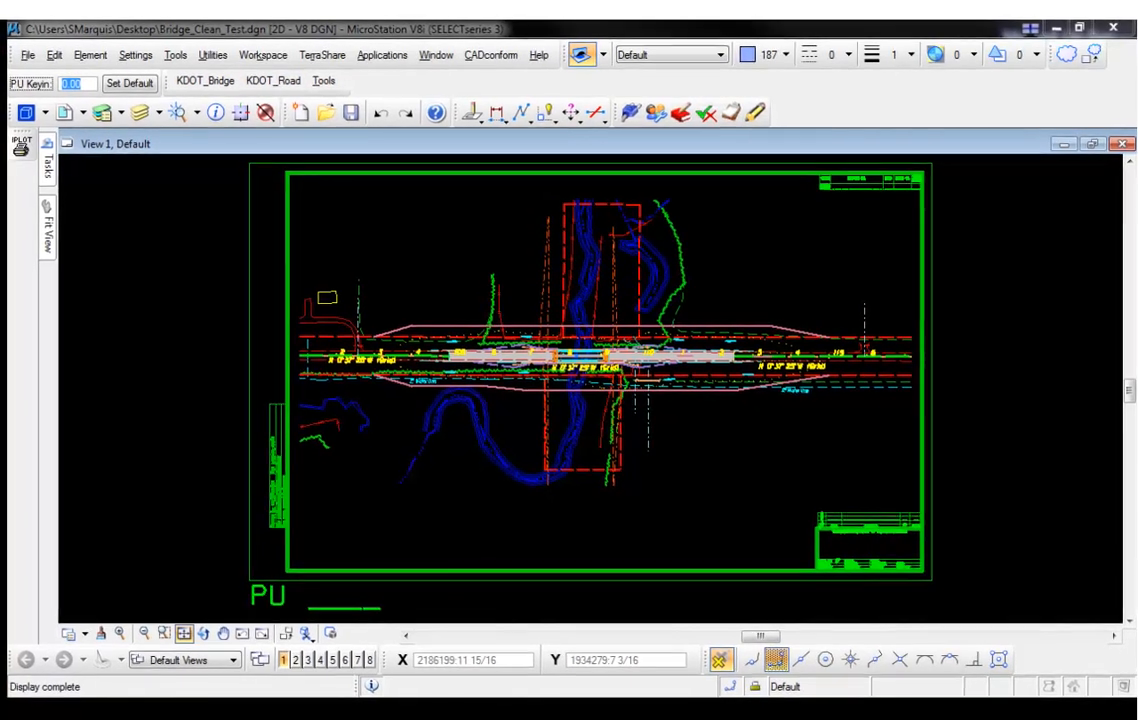
Set the active drawing scale to 50 as a user-defined scale.
{"action": "left_click", "coordinate": [323, 80]}
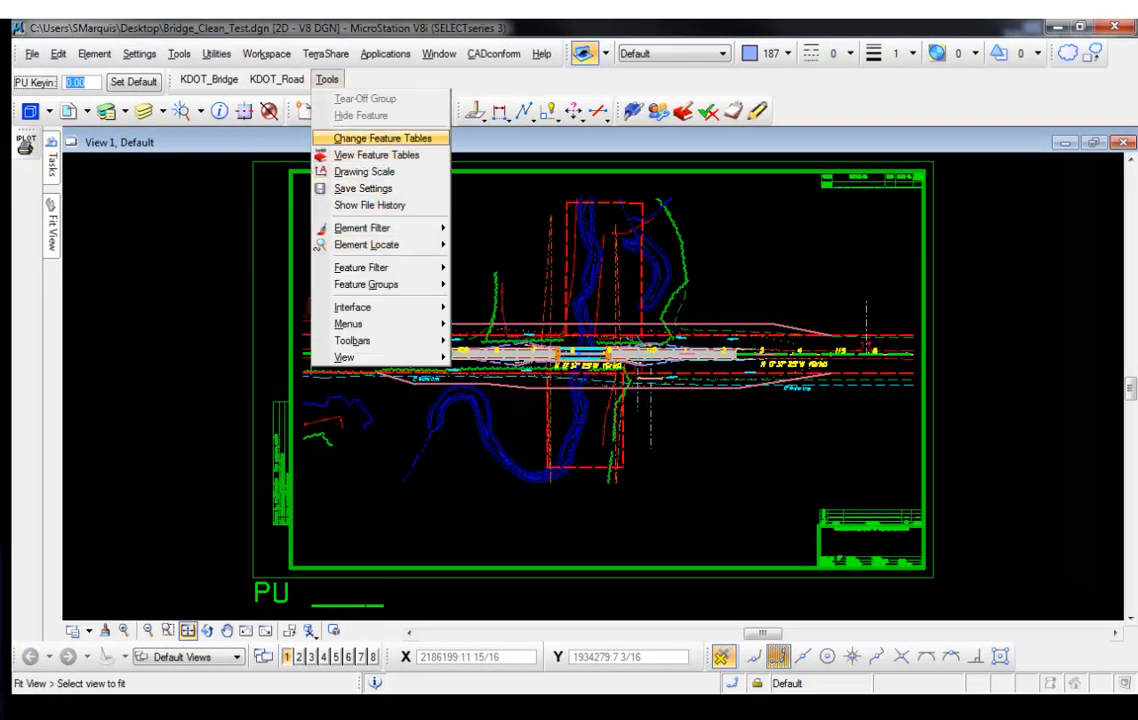
{"action": "left_click", "coordinate": [364, 171]}
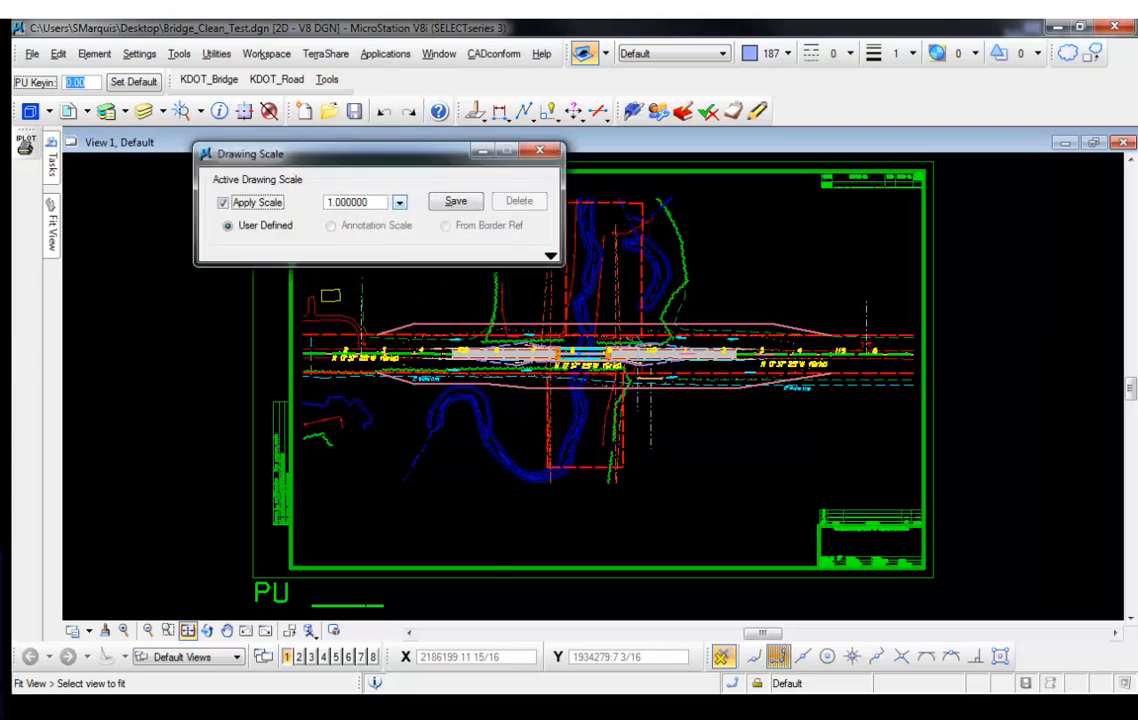
{"action": "left_click", "coordinate": [399, 202]}
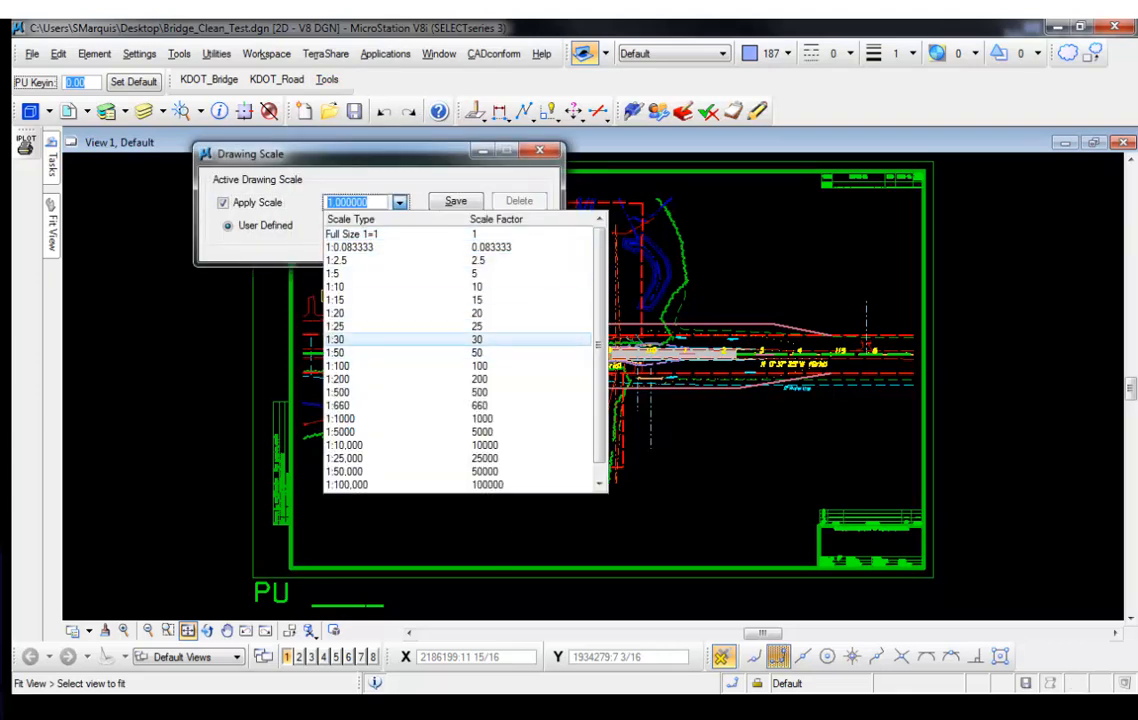
{"action": "left_click", "coordinate": [330, 314]}
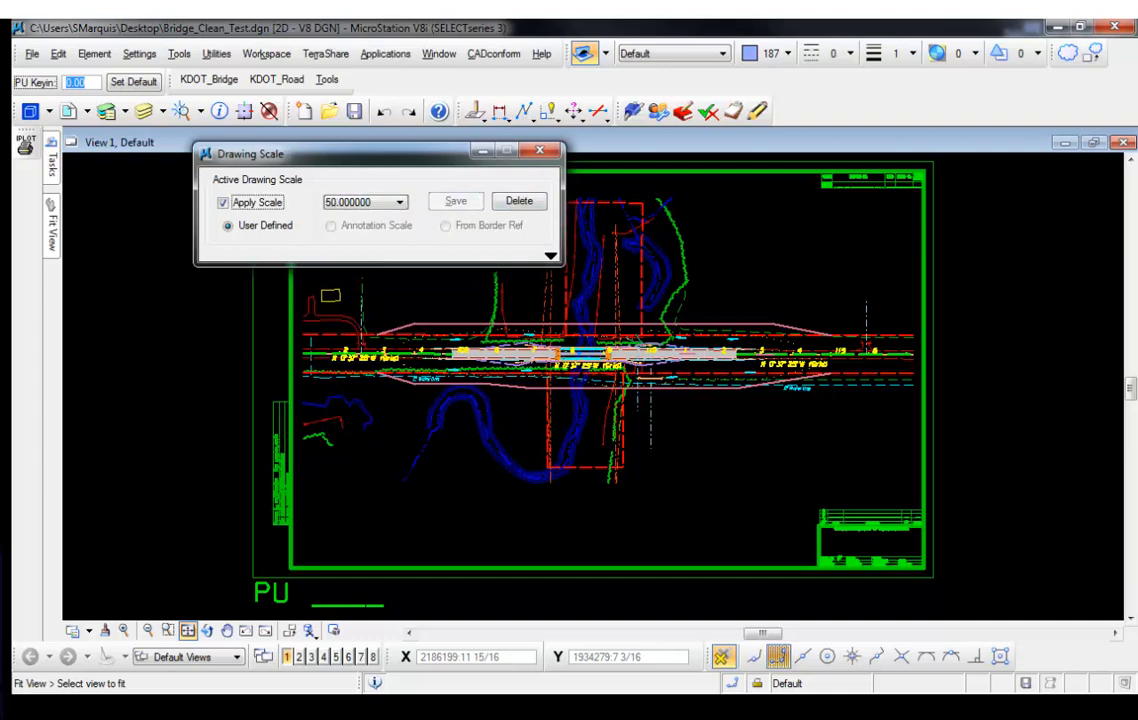
{"action": "left_click", "coordinate": [540, 151]}
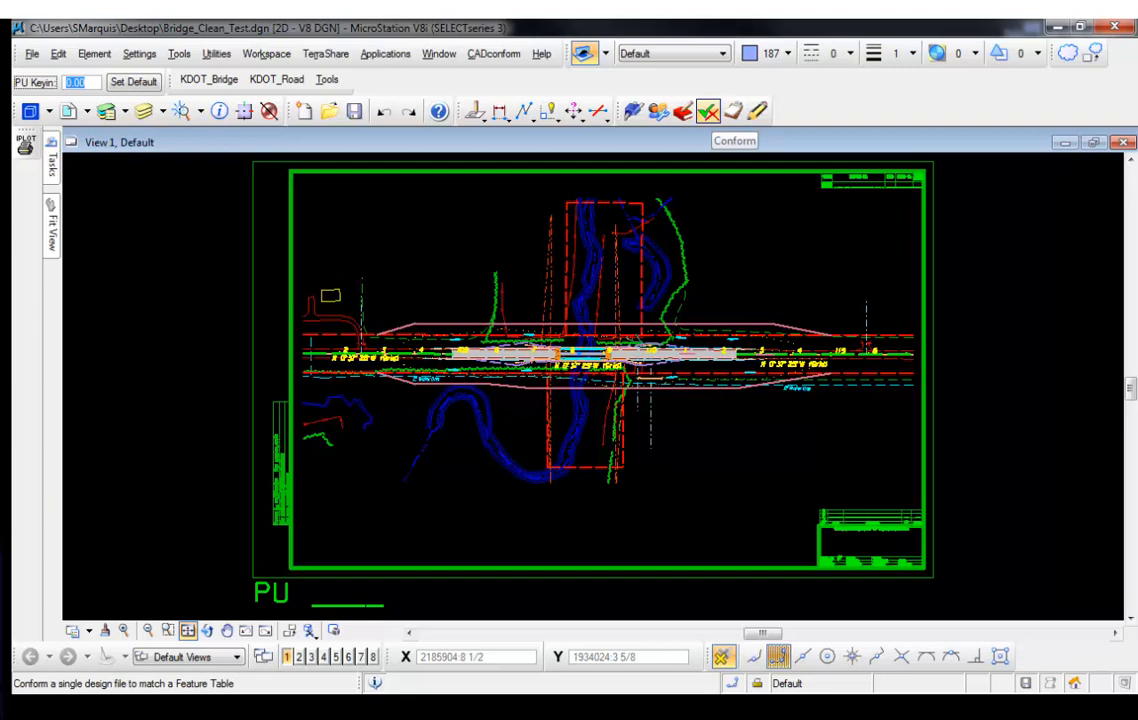
Start conforming the drawing to the KDOT_Bridge and KDOT_Road feature tables and compare the unmatched treeline's properties with its suggested replacement.
{"action": "left_click", "coordinate": [709, 112]}
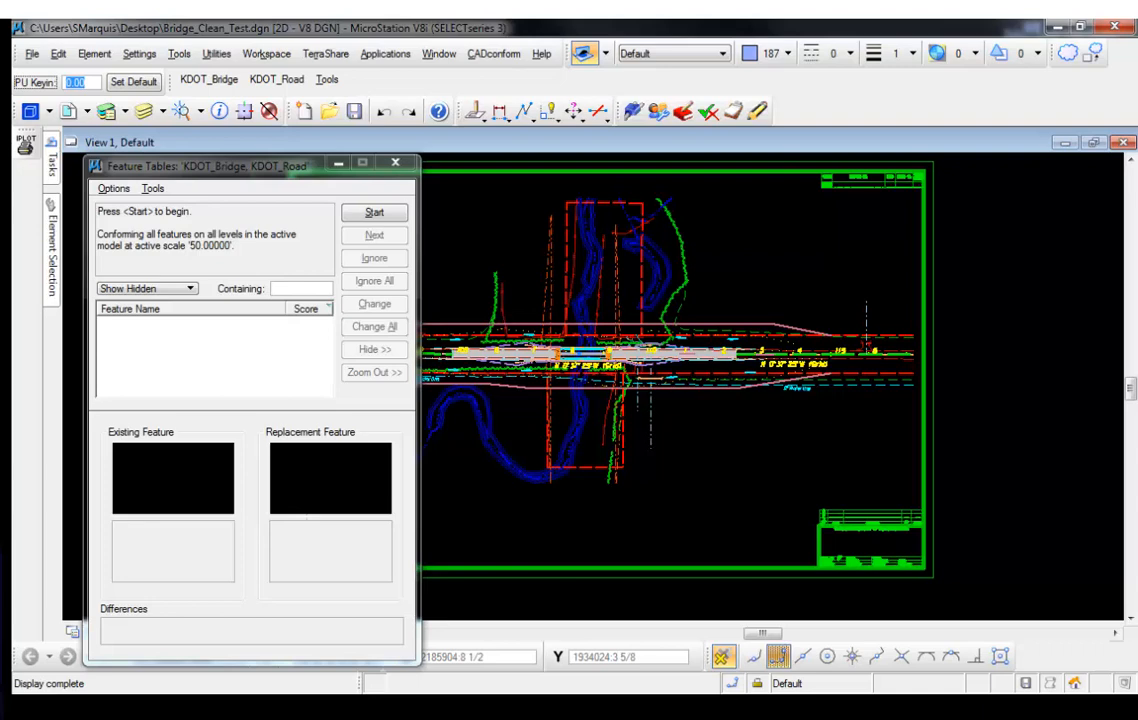
{"action": "left_click", "coordinate": [374, 212]}
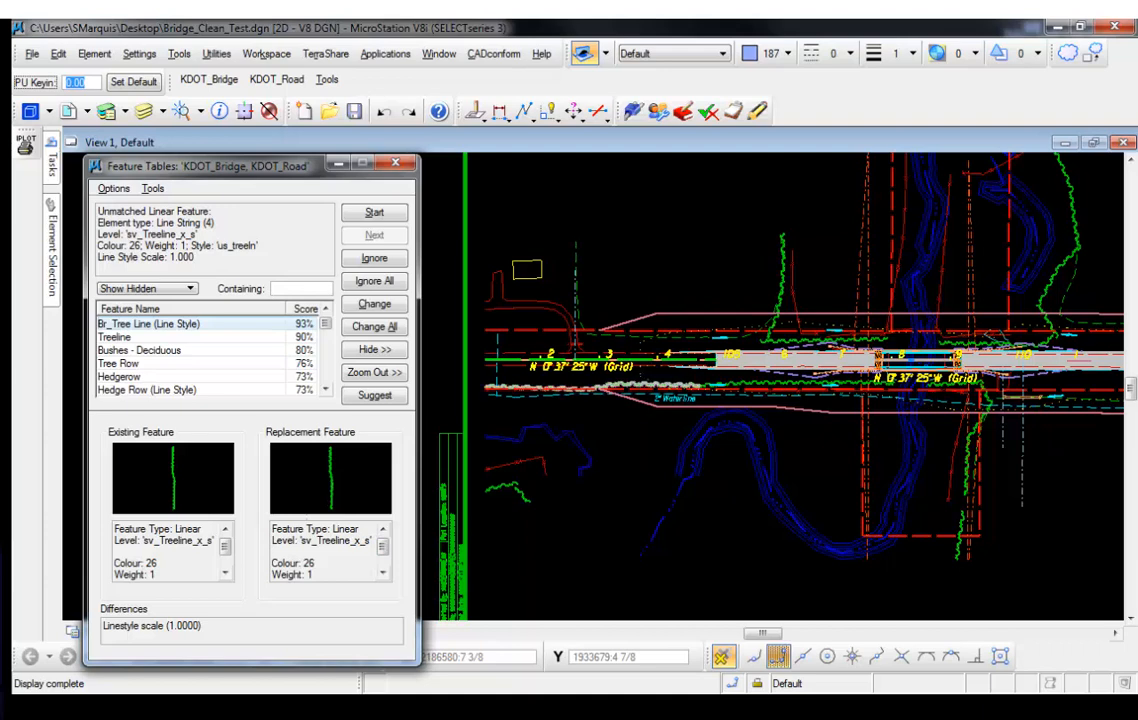
{"action": "left_click_drag", "start_coordinate": [382, 547], "coordinate": [382, 562]}
{"action": "left_click_drag", "start_coordinate": [225, 547], "coordinate": [225, 561]}
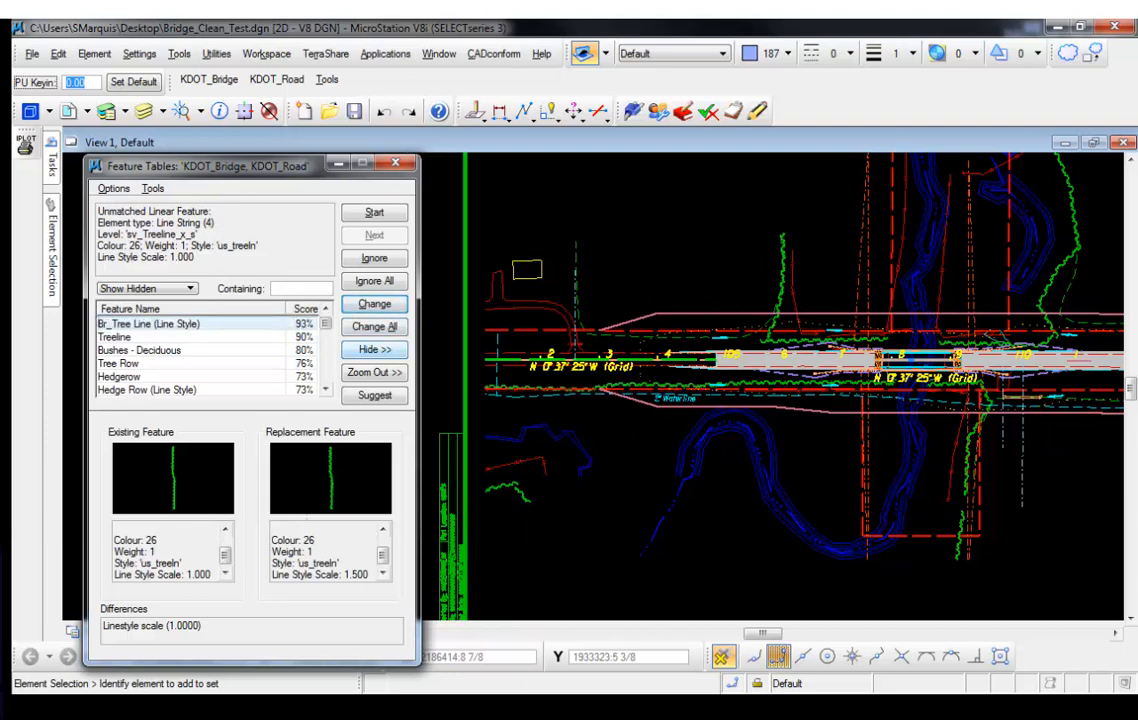
Isolate the unmatched treelines for review, then change all of them to Br_Tree Line (Line Style).
{"action": "left_click", "coordinate": [374, 349]}
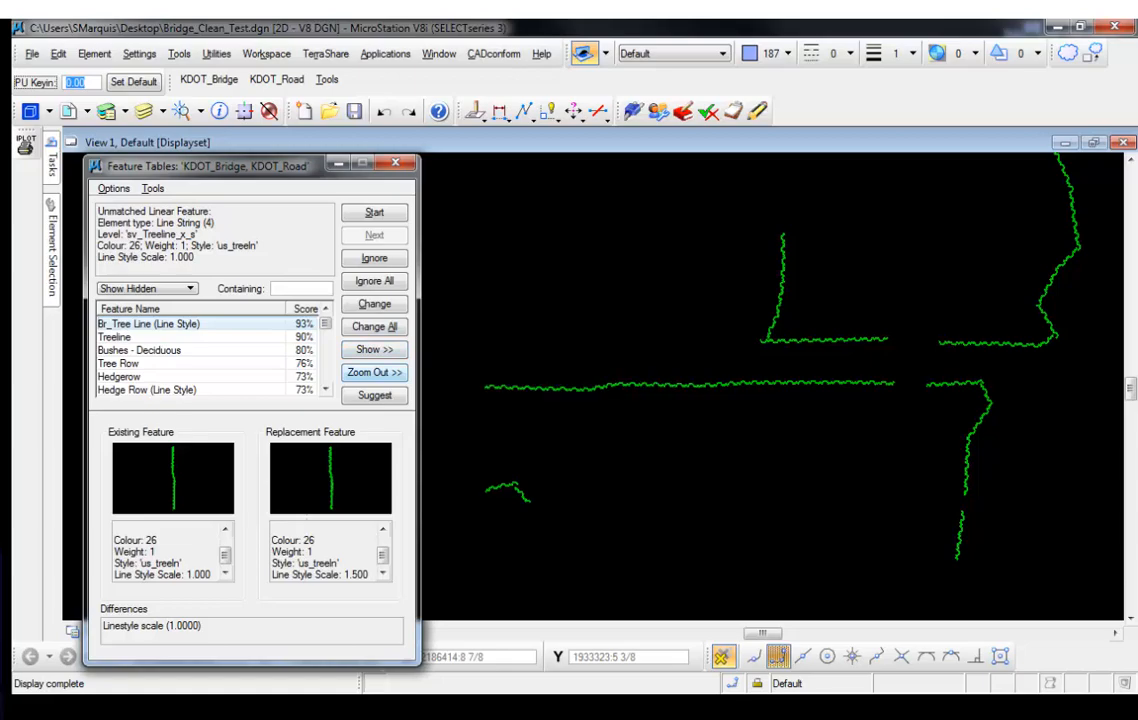
{"action": "left_click", "coordinate": [374, 372]}
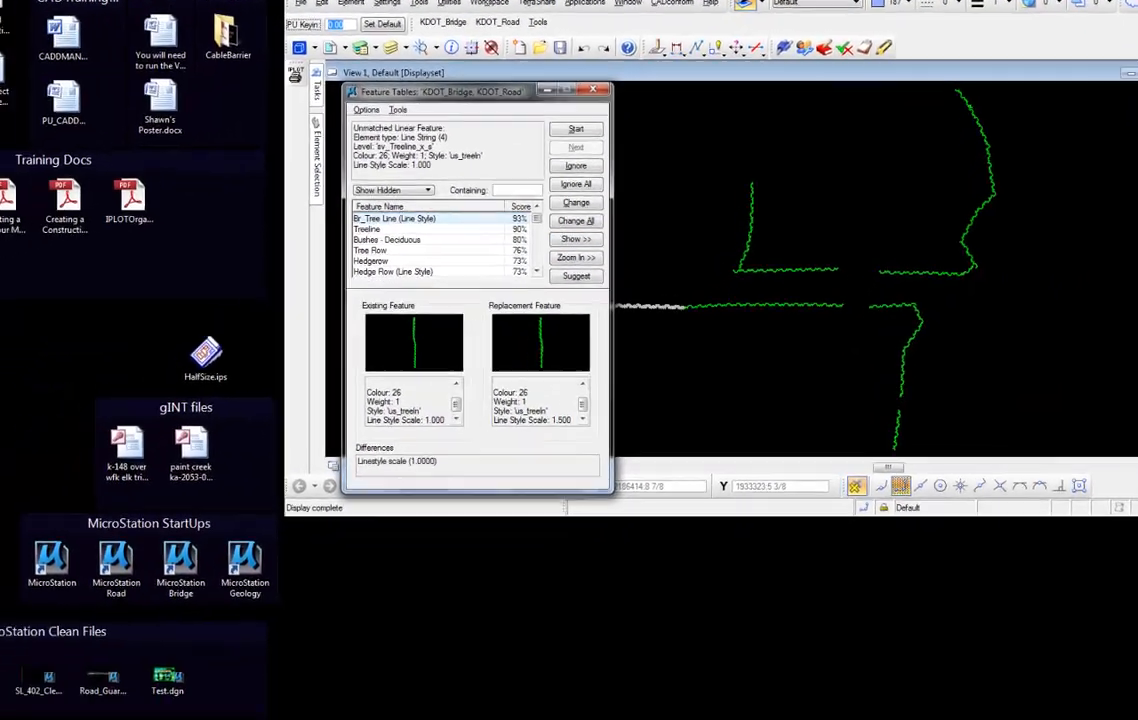
{"action": "left_click_drag", "start_coordinate": [450, 92], "coordinate": [403, 49]}
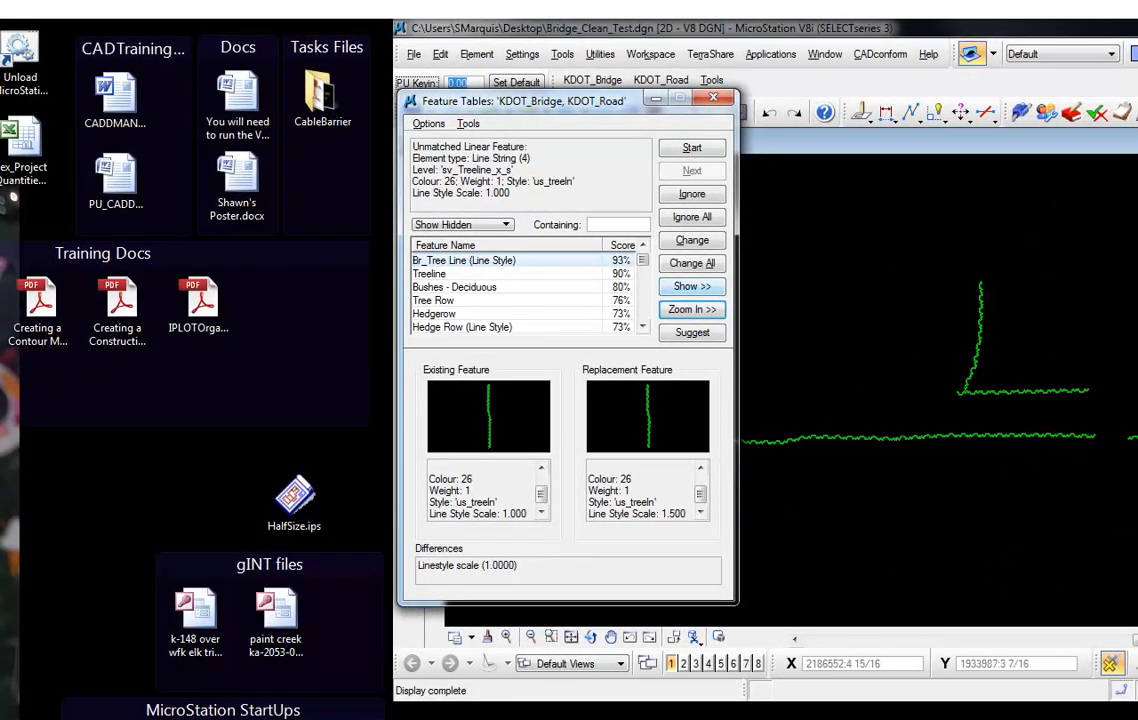
{"action": "left_click", "coordinate": [692, 309]}
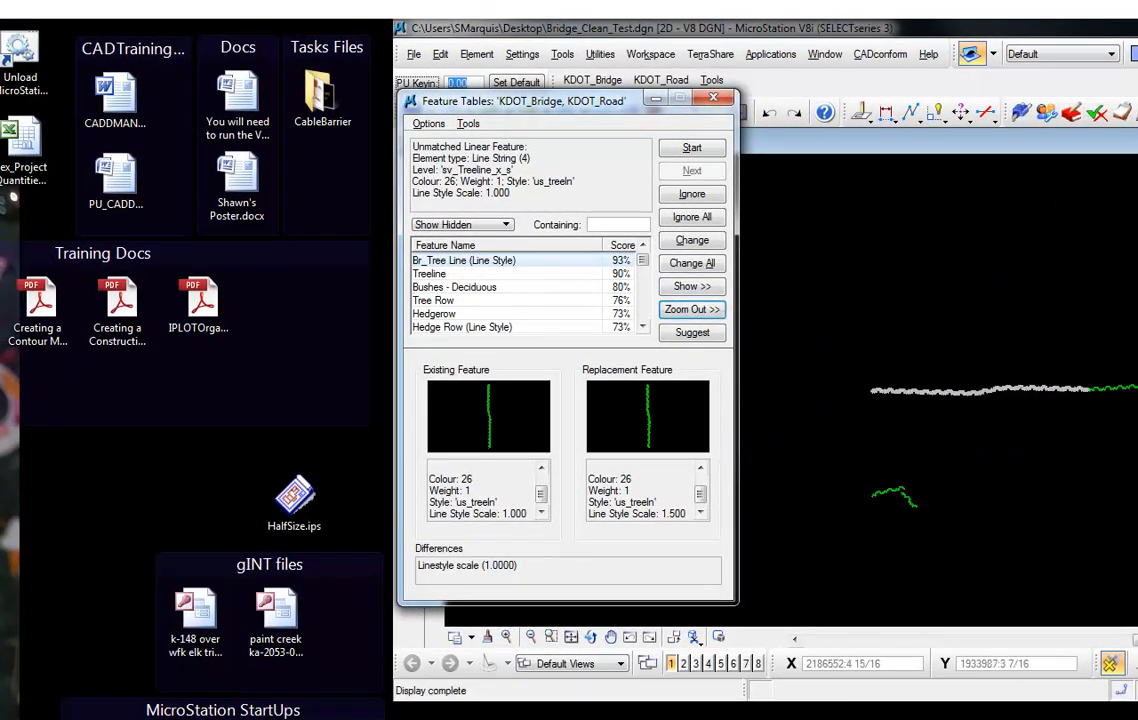
{"action": "left_click", "coordinate": [692, 309]}
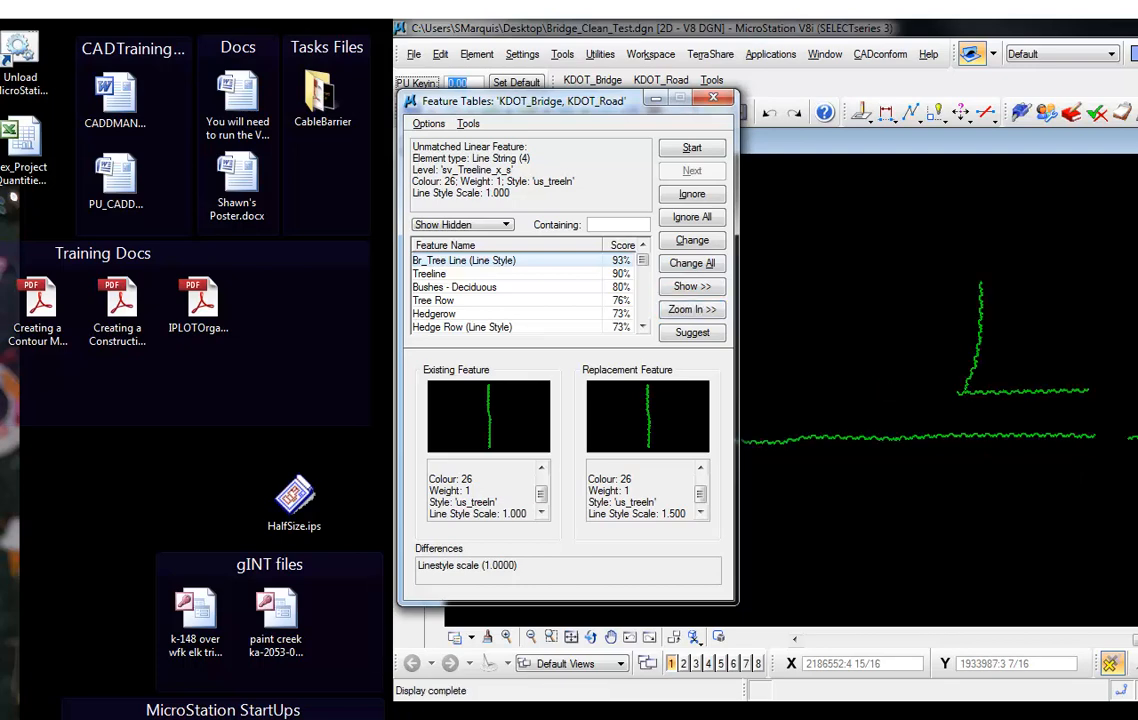
{"action": "left_click", "coordinate": [692, 286]}
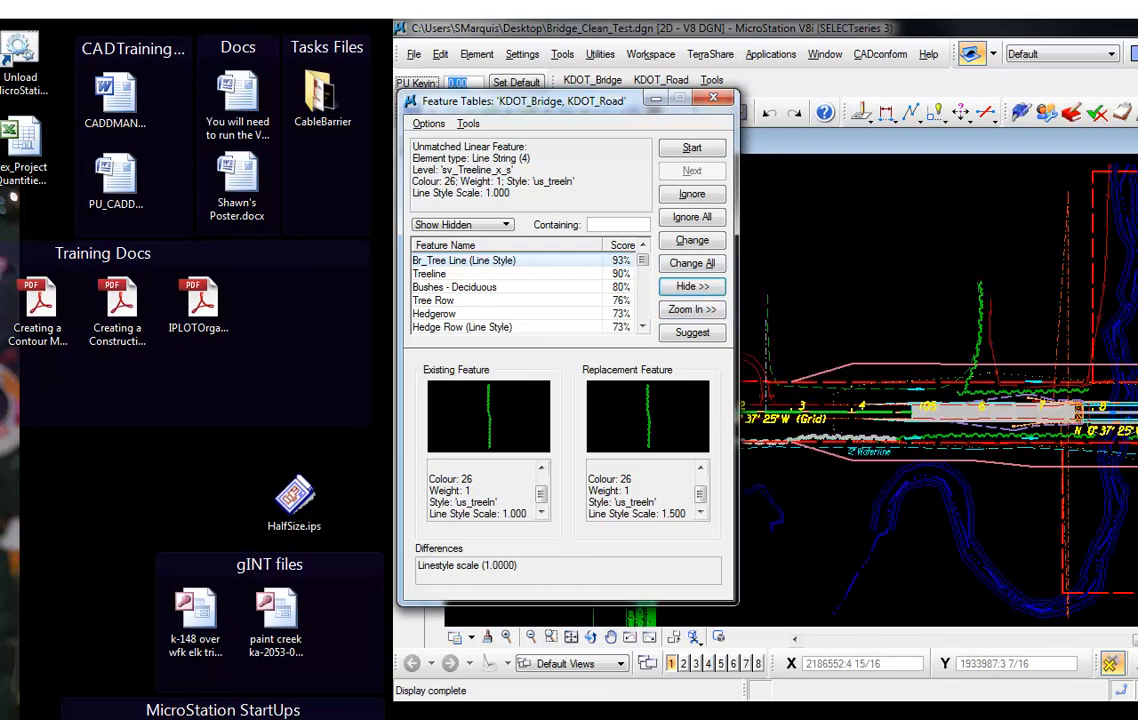
{"action": "left_click", "coordinate": [692, 286]}
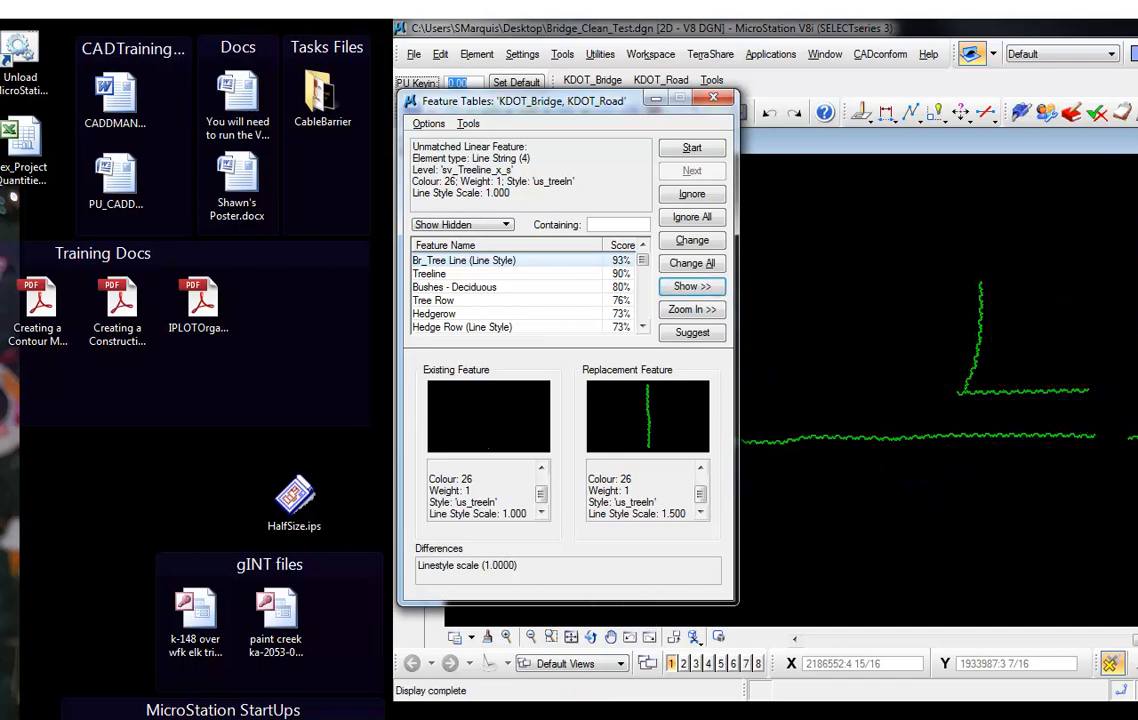
{"action": "left_click", "coordinate": [692, 286]}
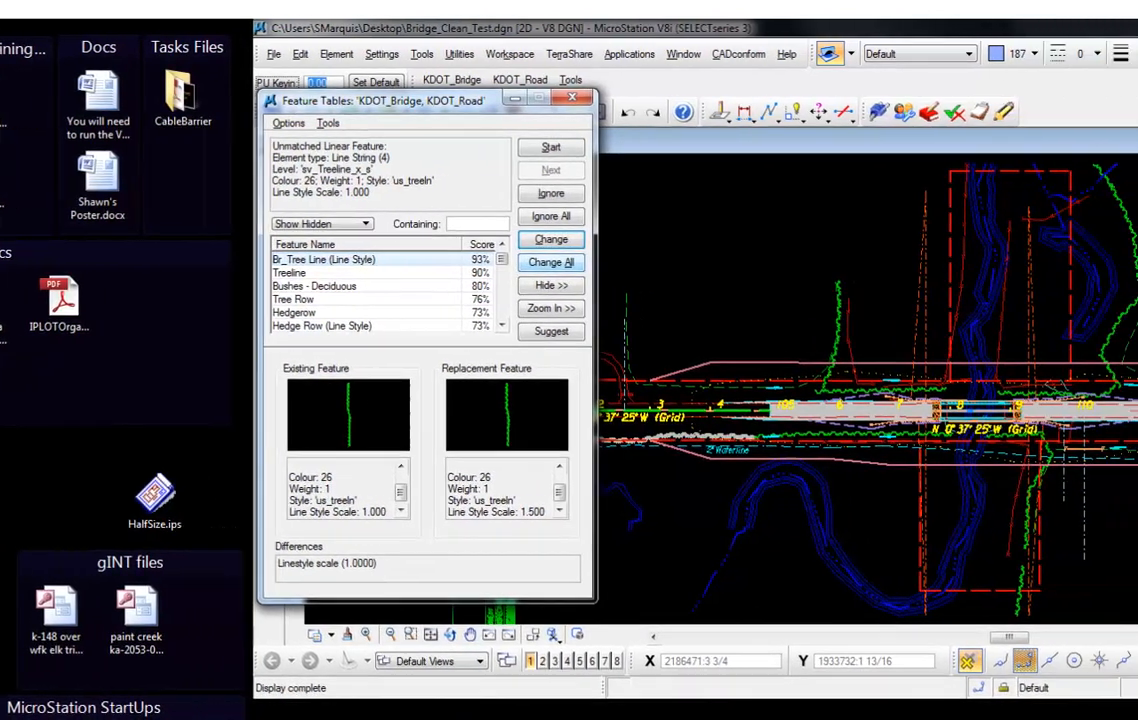
{"action": "left_click", "coordinate": [692, 264]}
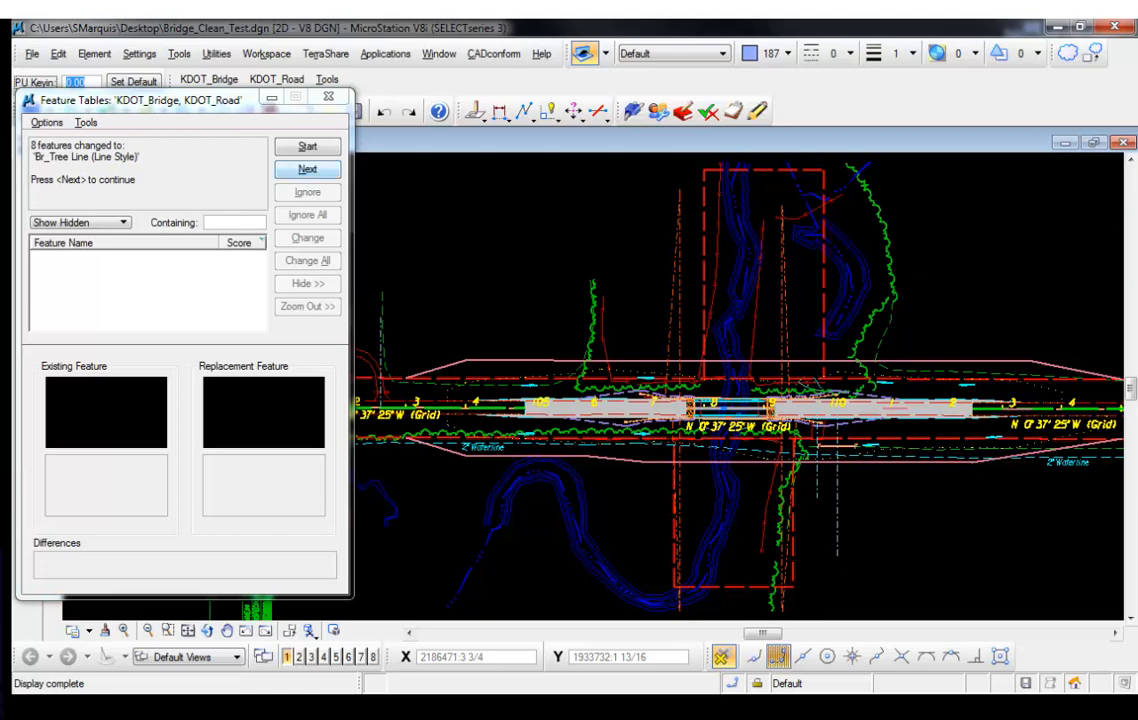
Change all unmatched existing fences to Br_Fence (Existing)(Line Style) and all unmatched stream beds to Br_Streambed (Line Style).
{"action": "left_click", "coordinate": [307, 169]}
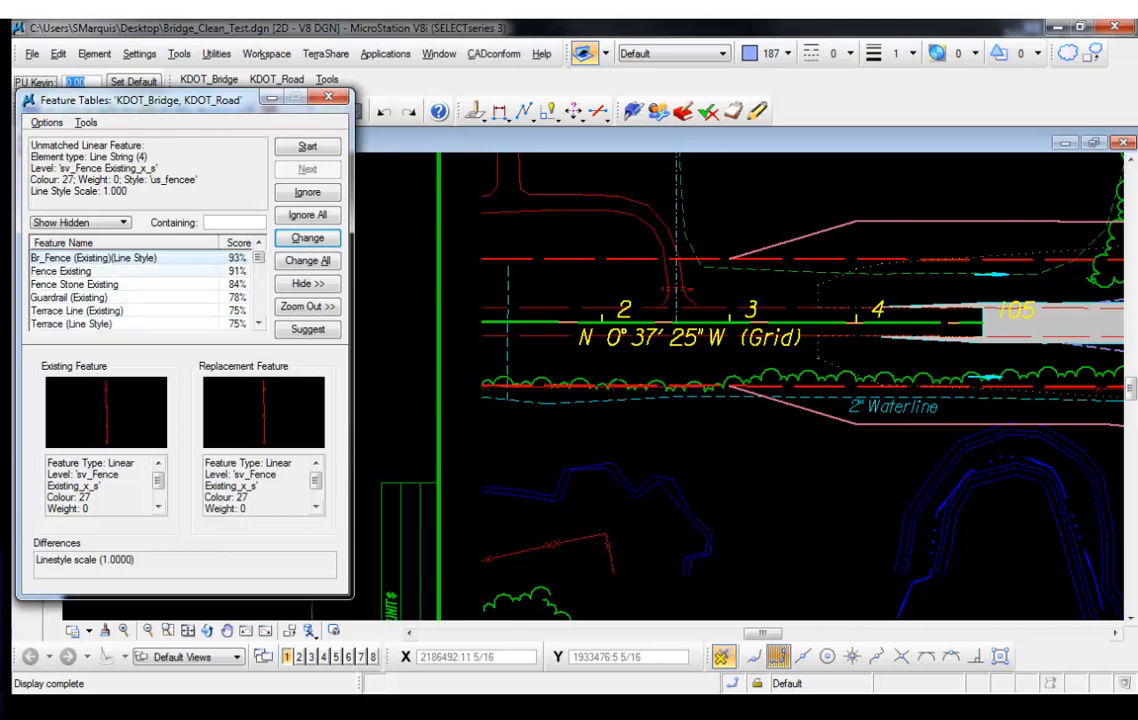
{"action": "left_click", "coordinate": [90, 271]}
{"action": "left_click", "coordinate": [94, 258]}
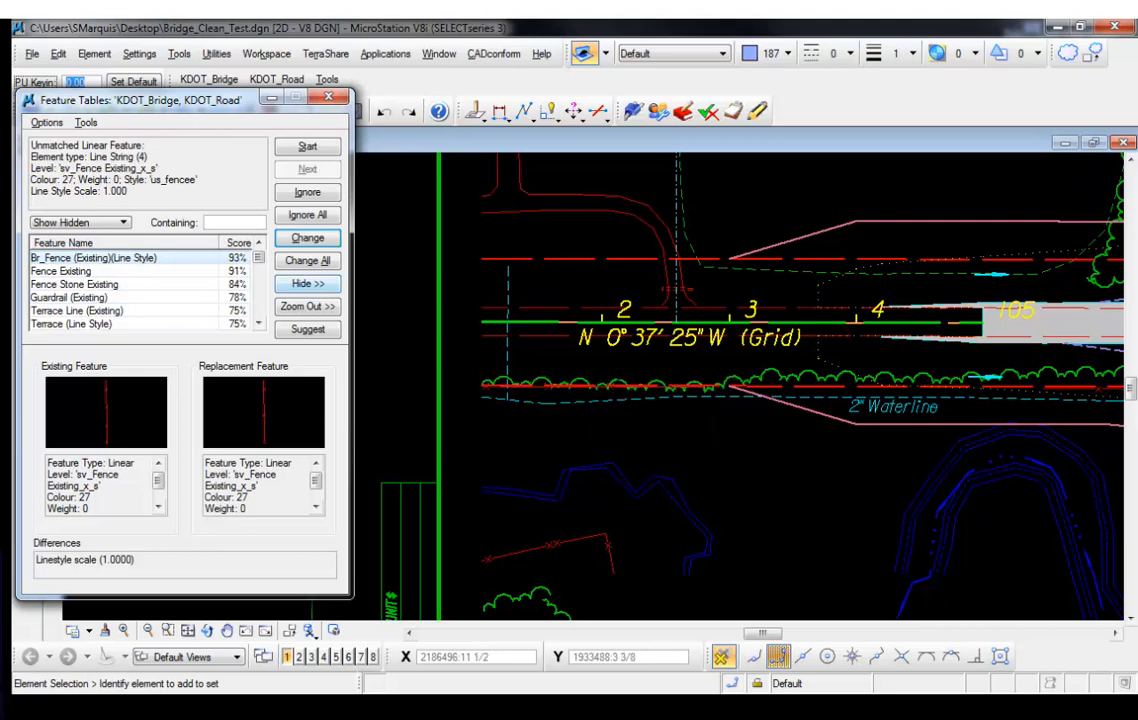
{"action": "left_click", "coordinate": [307, 283]}
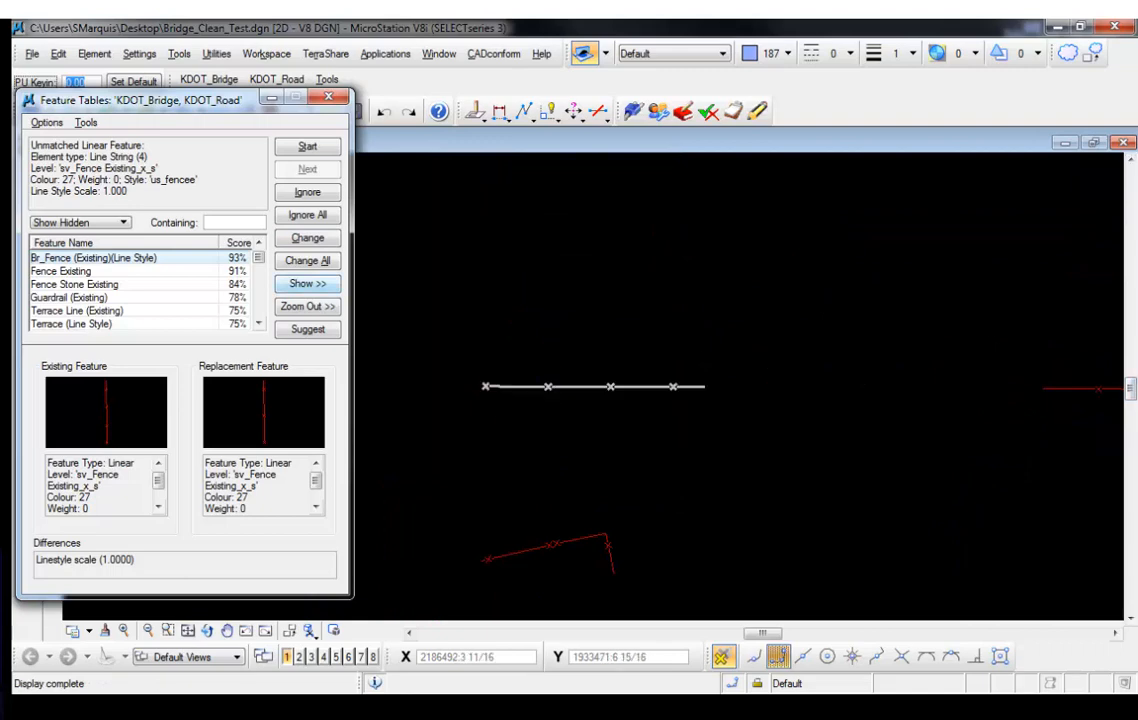
{"action": "left_click", "coordinate": [307, 260]}
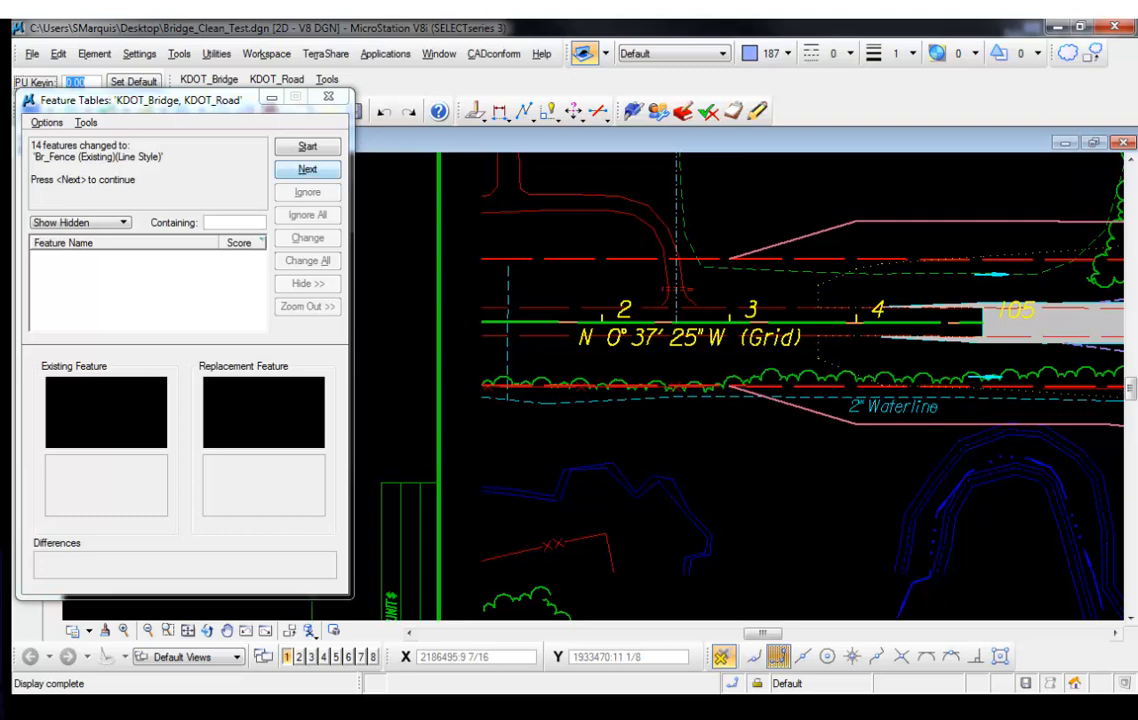
{"action": "left_click", "coordinate": [307, 169]}
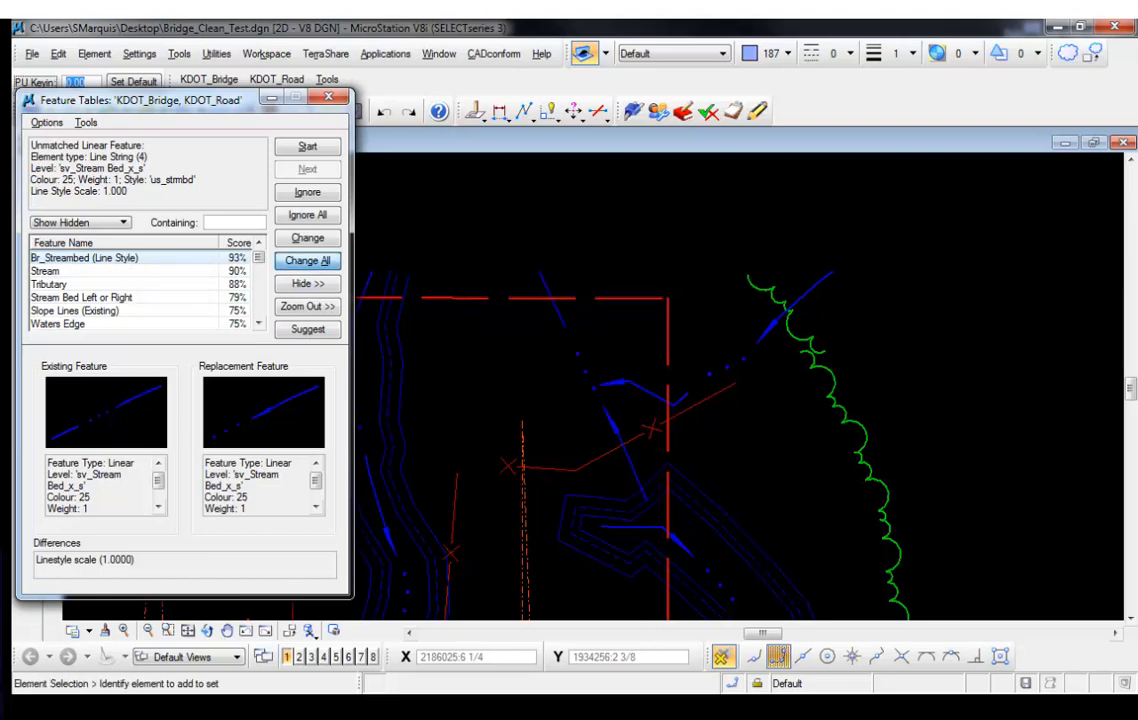
{"action": "left_click", "coordinate": [307, 260]}
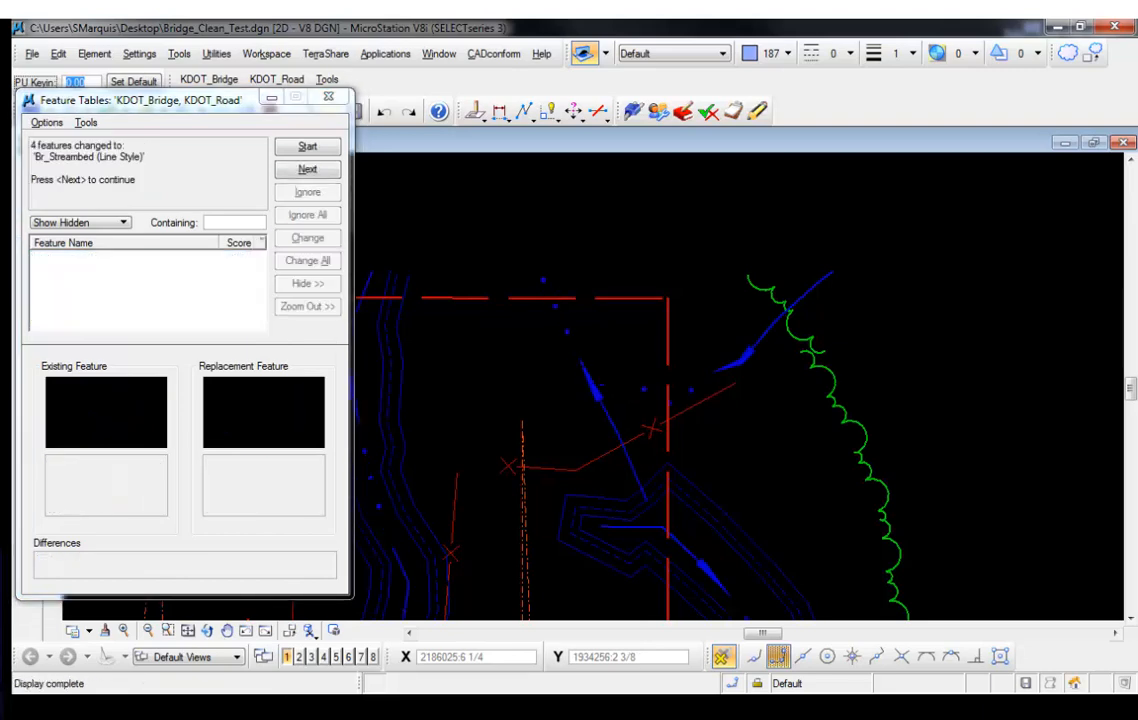
Continue to the unmatched stationing text and filter its candidate replacement features by "station".
{"action": "left_click", "coordinate": [307, 169]}
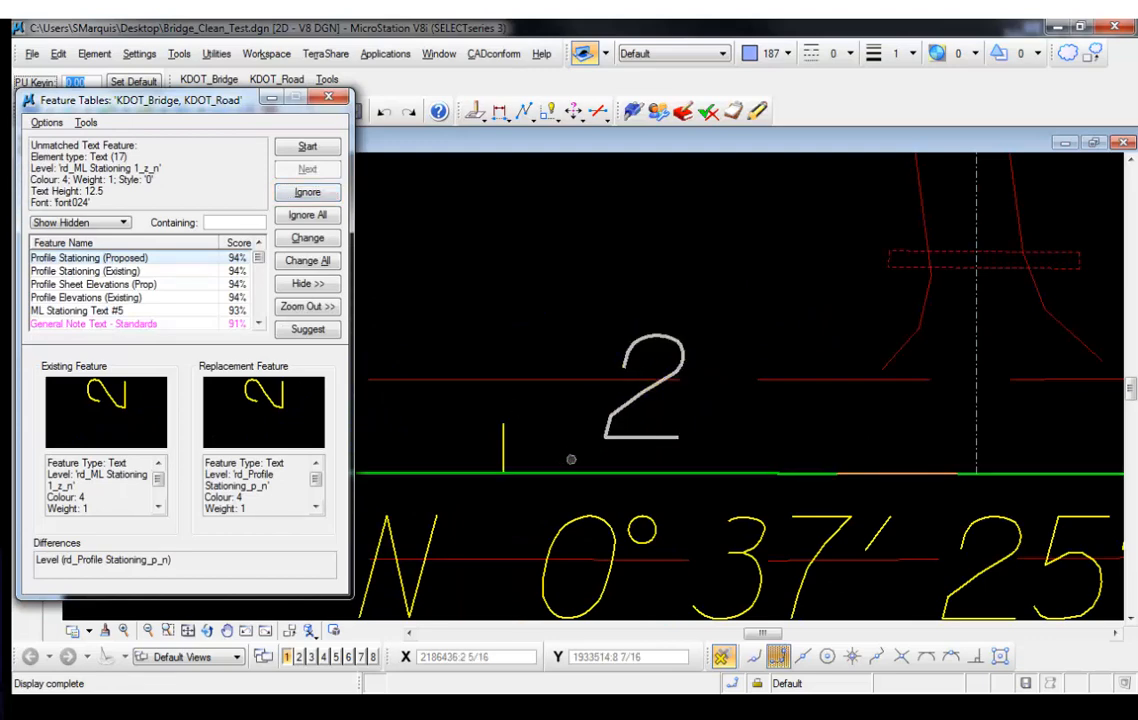
{"action": "scroll", "coordinate": [581, 438], "scroll_direction": "down", "scroll_amount": 3}
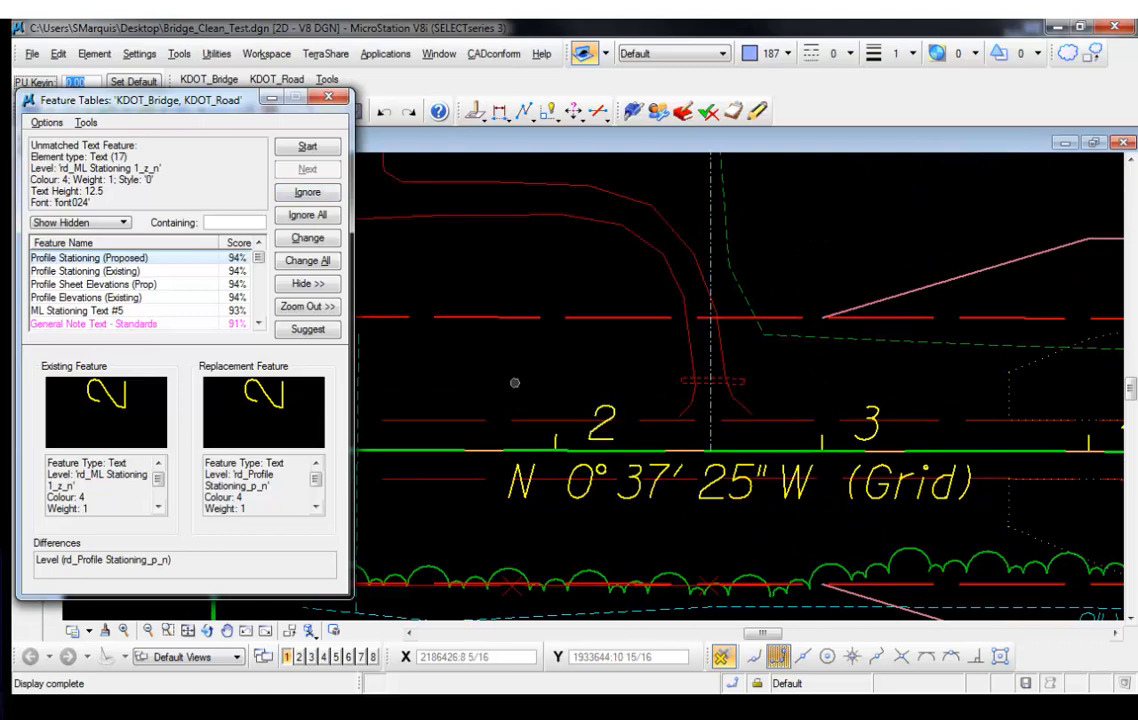
{"action": "left_click", "coordinate": [234, 223]}
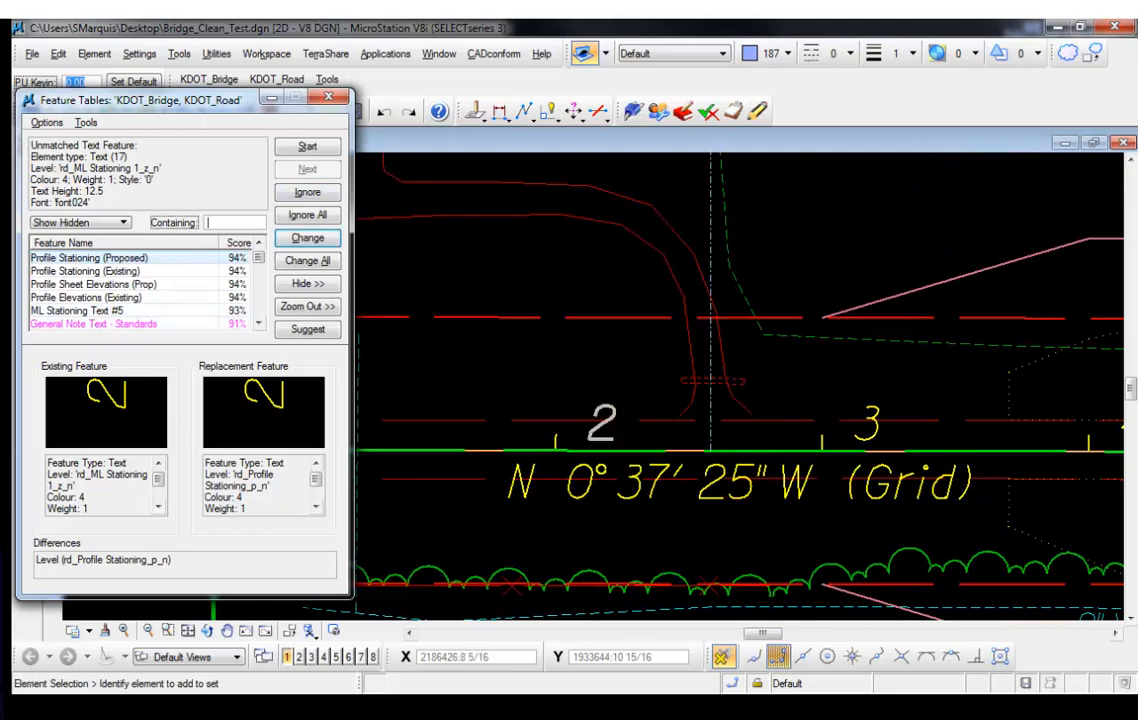
{"action": "type", "text": "stat"}
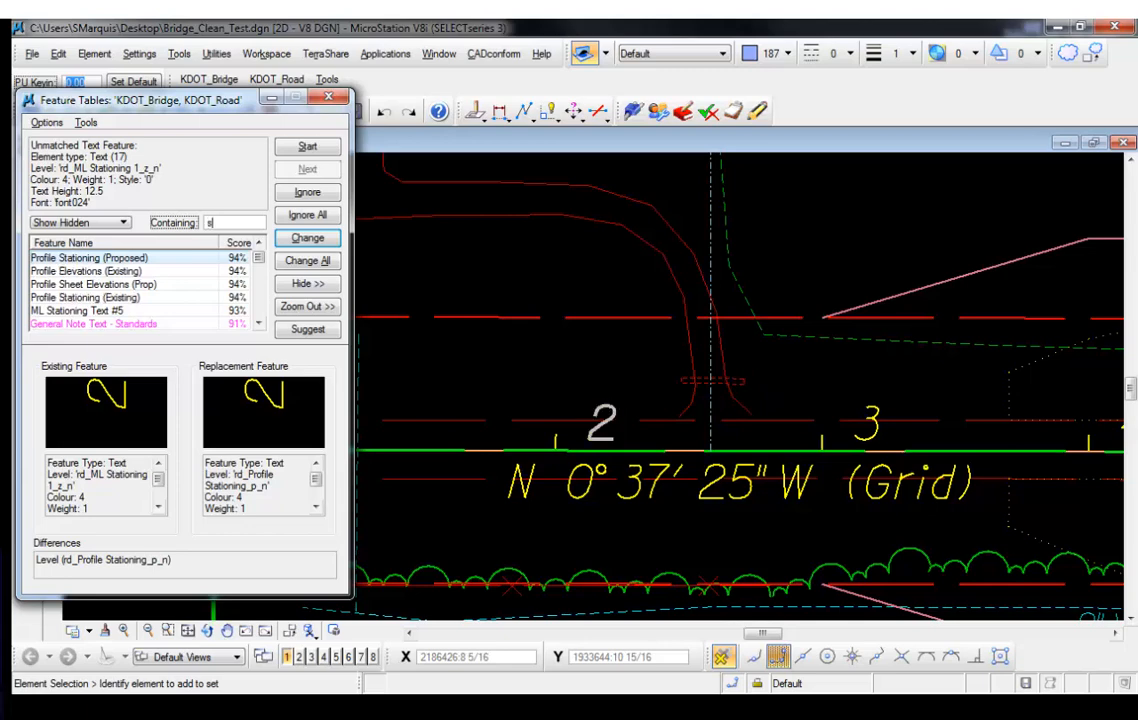
{"action": "type", "text": "on"}
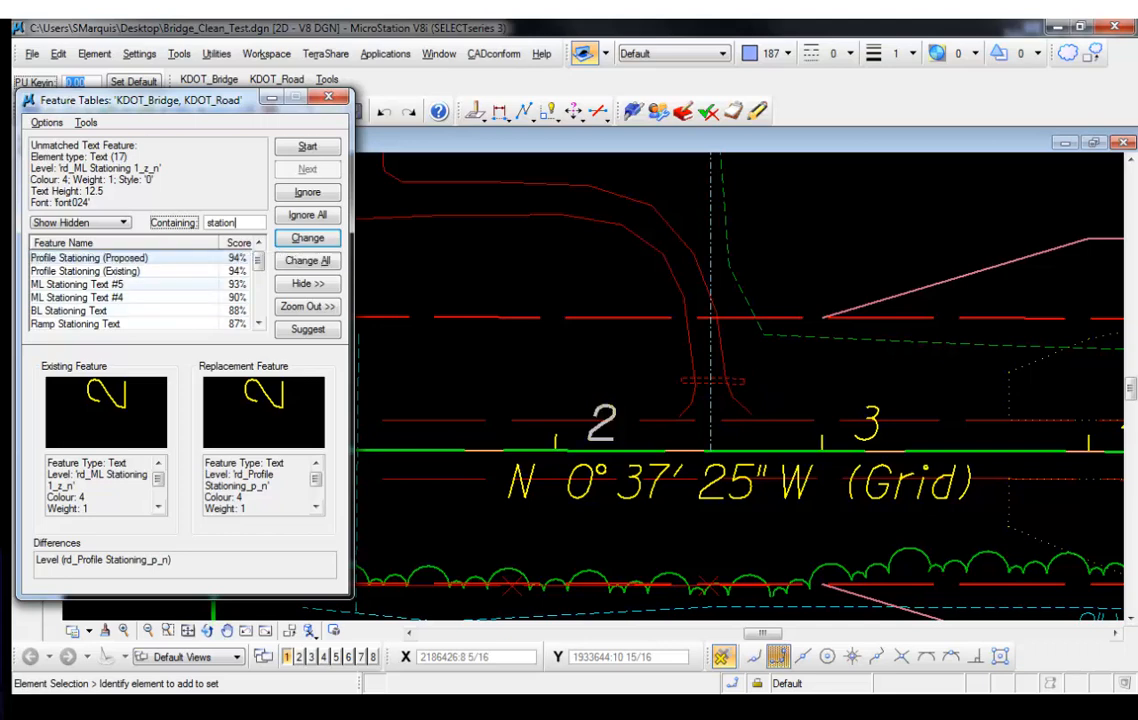
Change all matching stationing text on level rd_ML Stationing 1_z_n to the feature ML Stationing Text #5.
{"action": "left_click", "coordinate": [90, 284]}
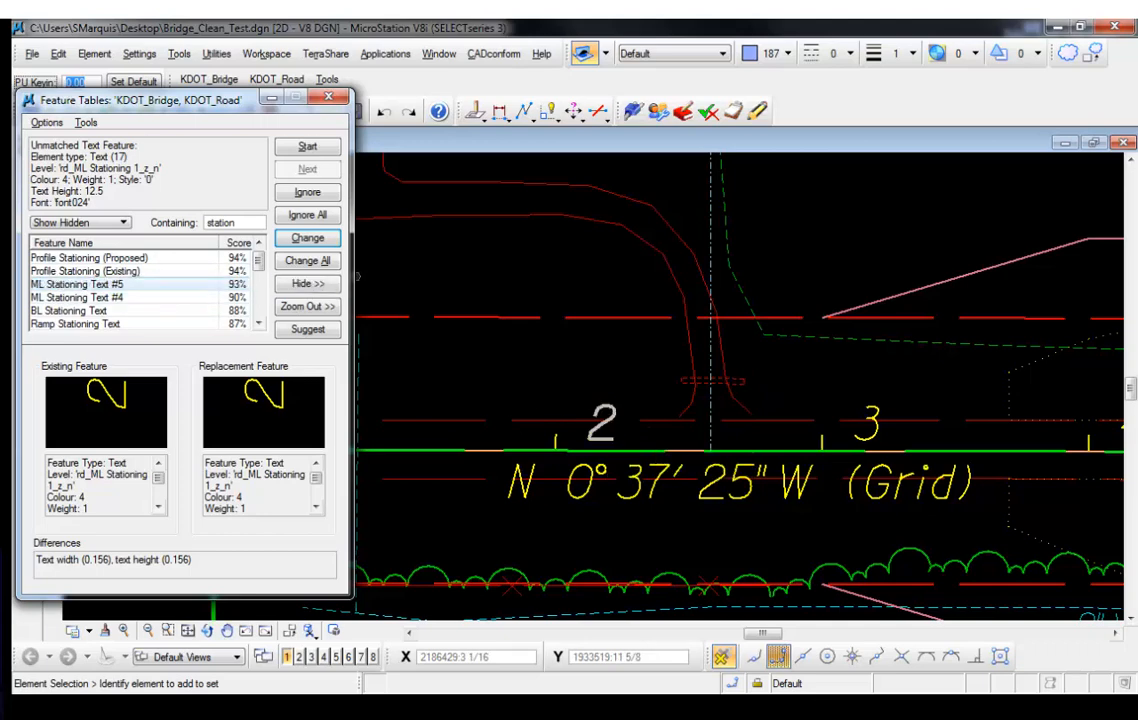
{"action": "left_click", "coordinate": [308, 261]}
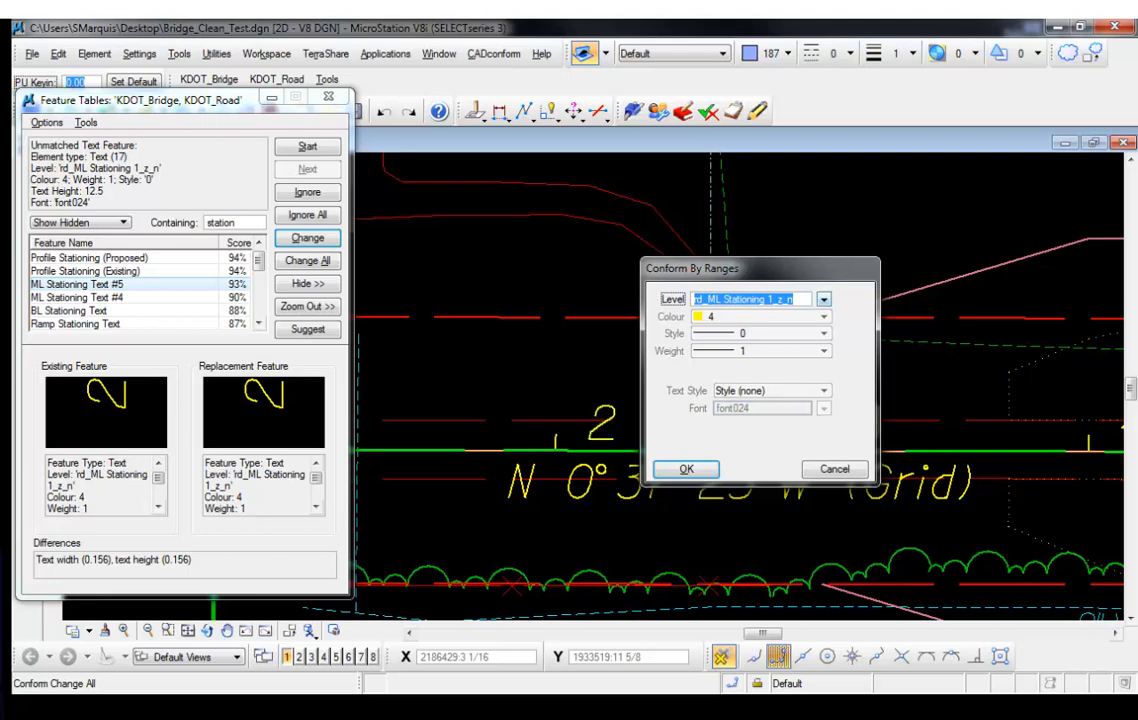
{"action": "left_click", "coordinate": [823, 299]}
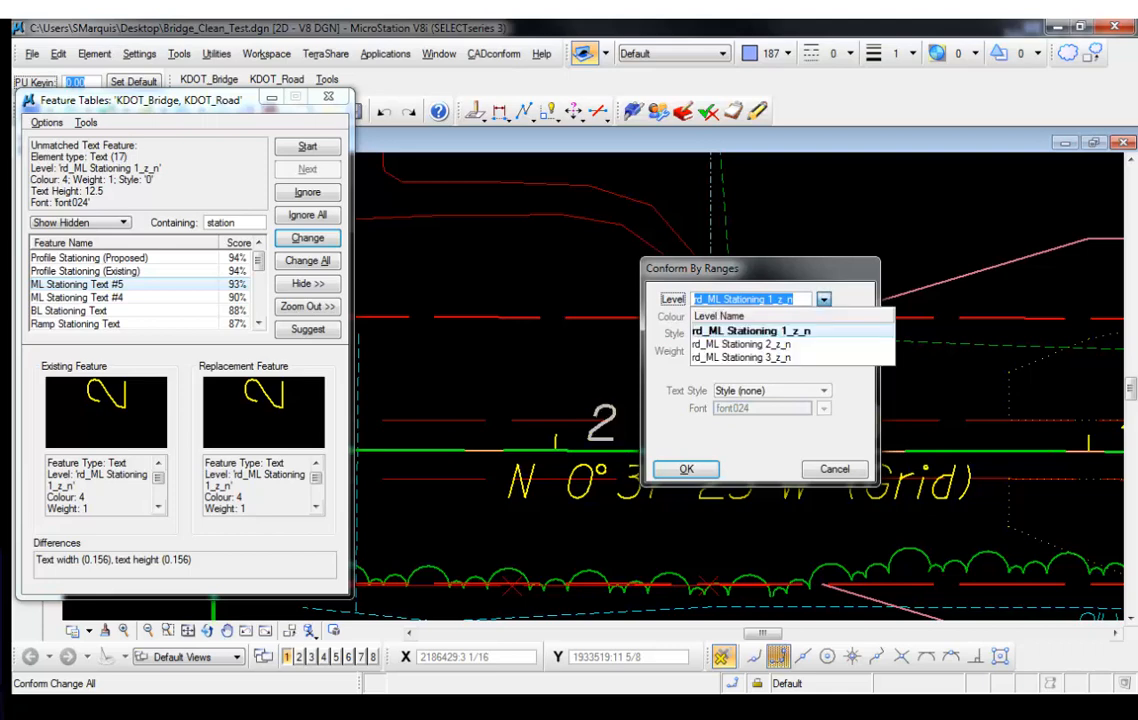
{"action": "left_click", "coordinate": [751, 331]}
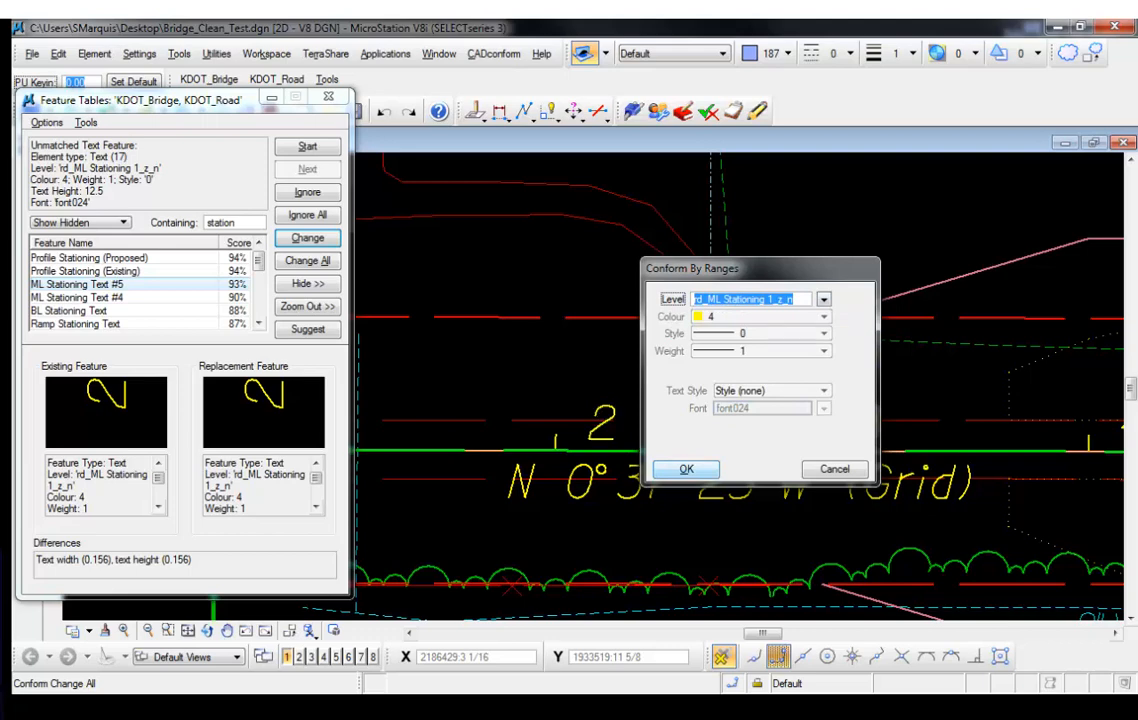
{"action": "left_click", "coordinate": [686, 469]}
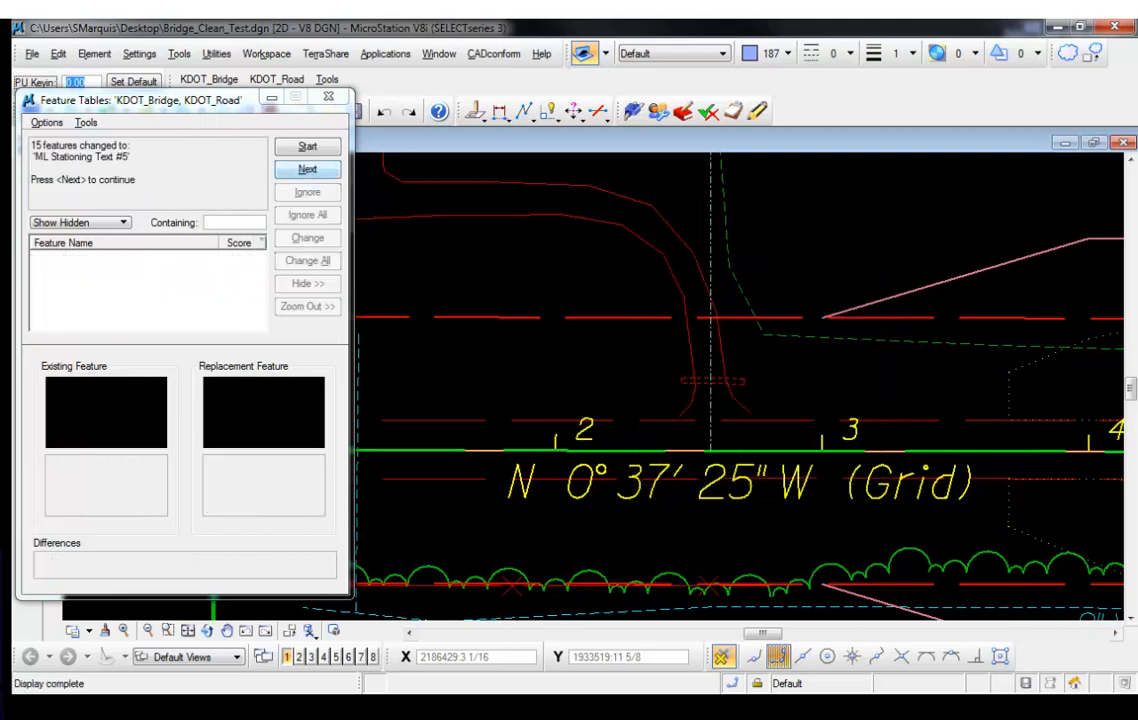
Isolate the unmatched section line on level rw_Sec Line_x_n and change all matches to Br_Section Line (Line Style).
{"action": "key", "text": "Return"}
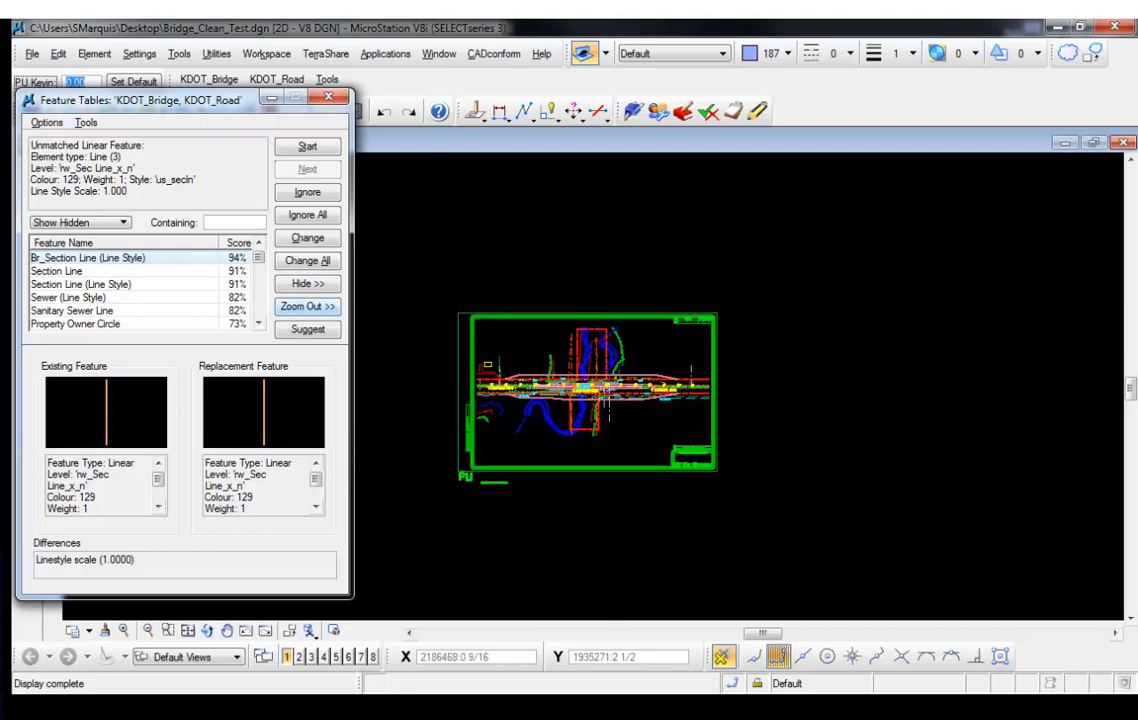
{"action": "left_click", "coordinate": [308, 283]}
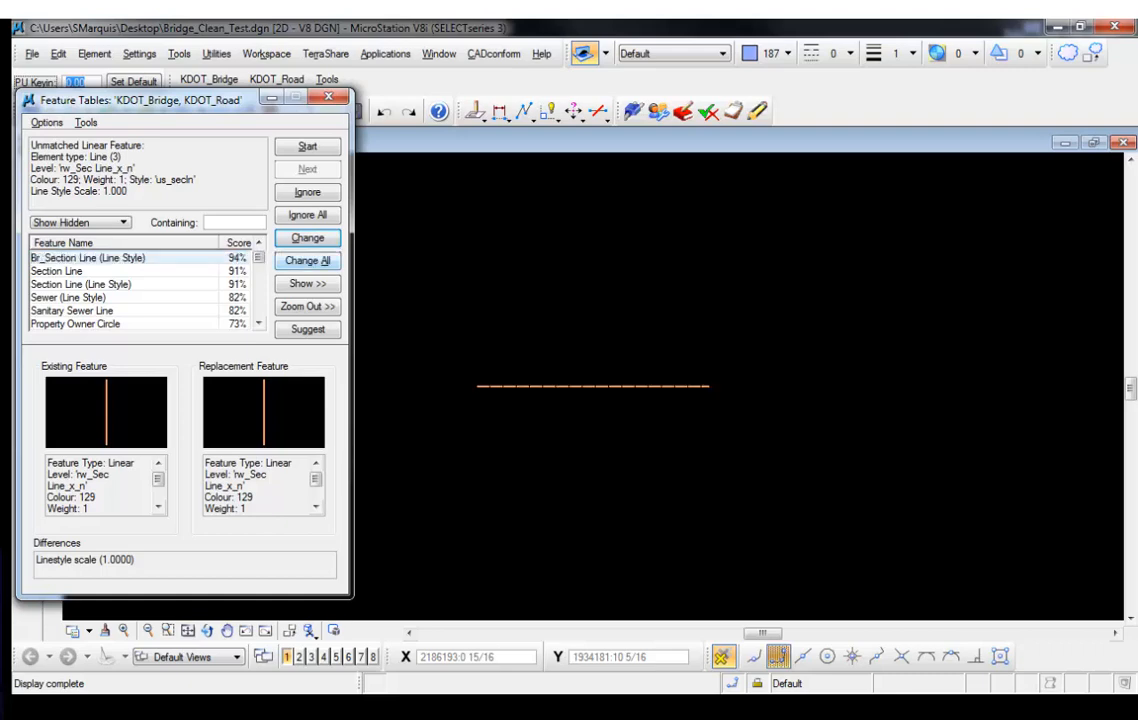
{"action": "left_click", "coordinate": [307, 260]}
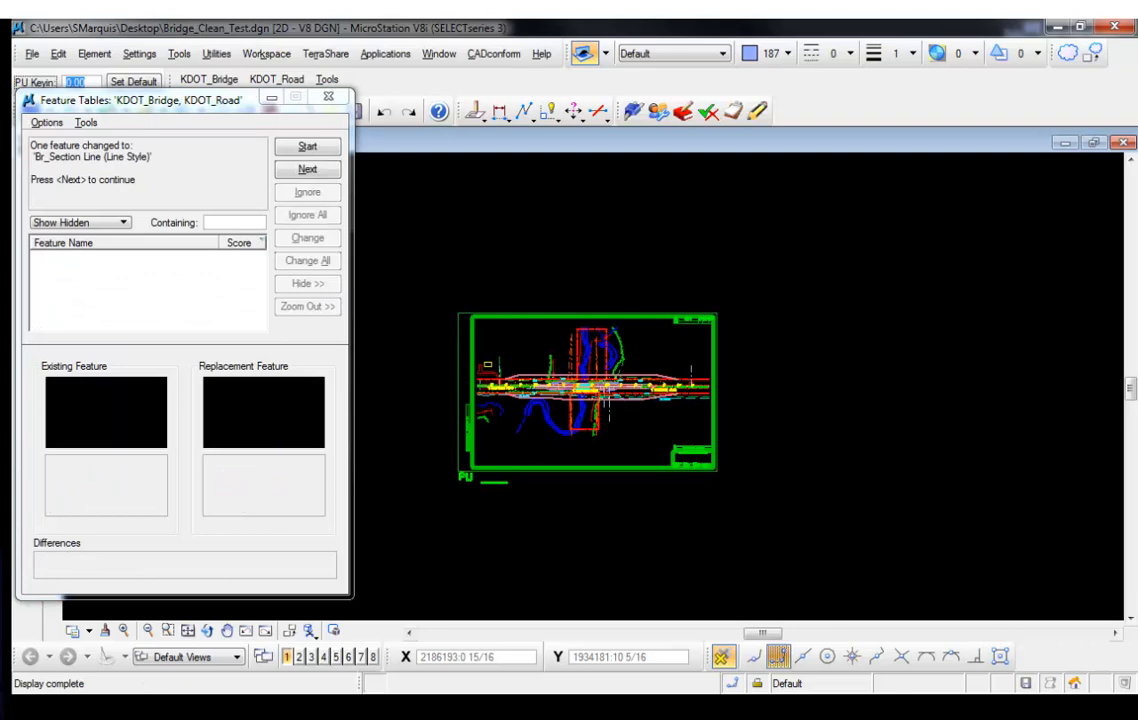
Change all unmatched right of way lines to Br_Right of Way Line (Existing) and permanent easement lines to Br_Easment Lines - Perm. Existing(LineStyle).
{"action": "left_click", "coordinate": [307, 169]}
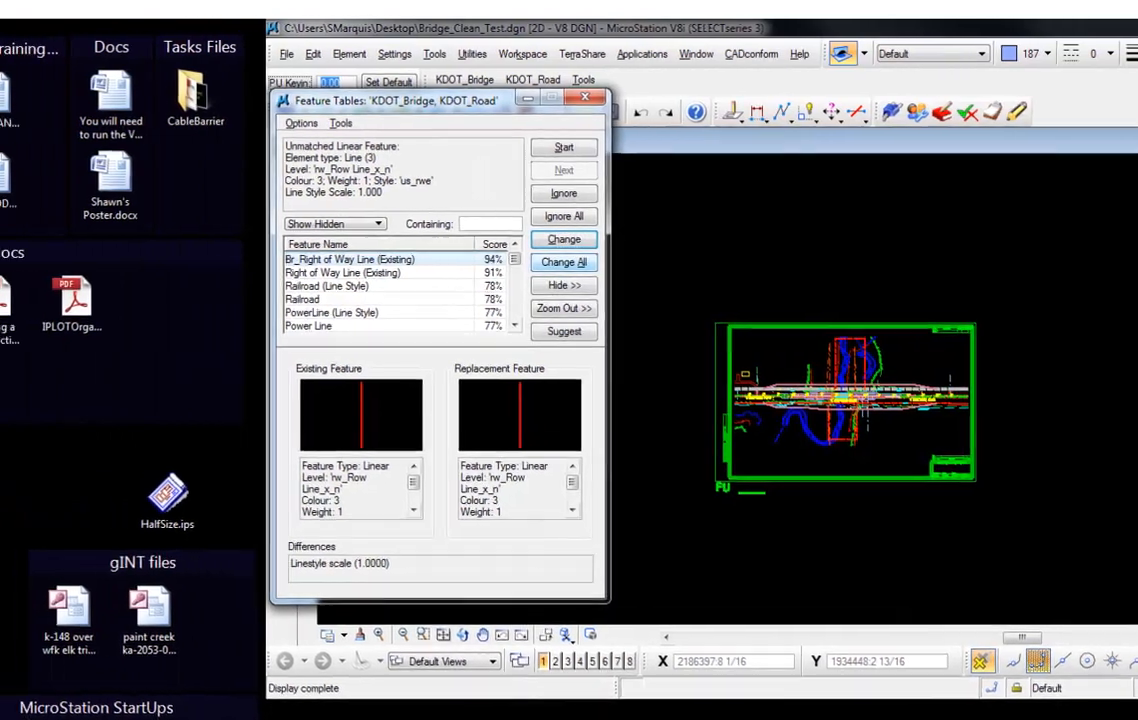
{"action": "left_click", "coordinate": [564, 262]}
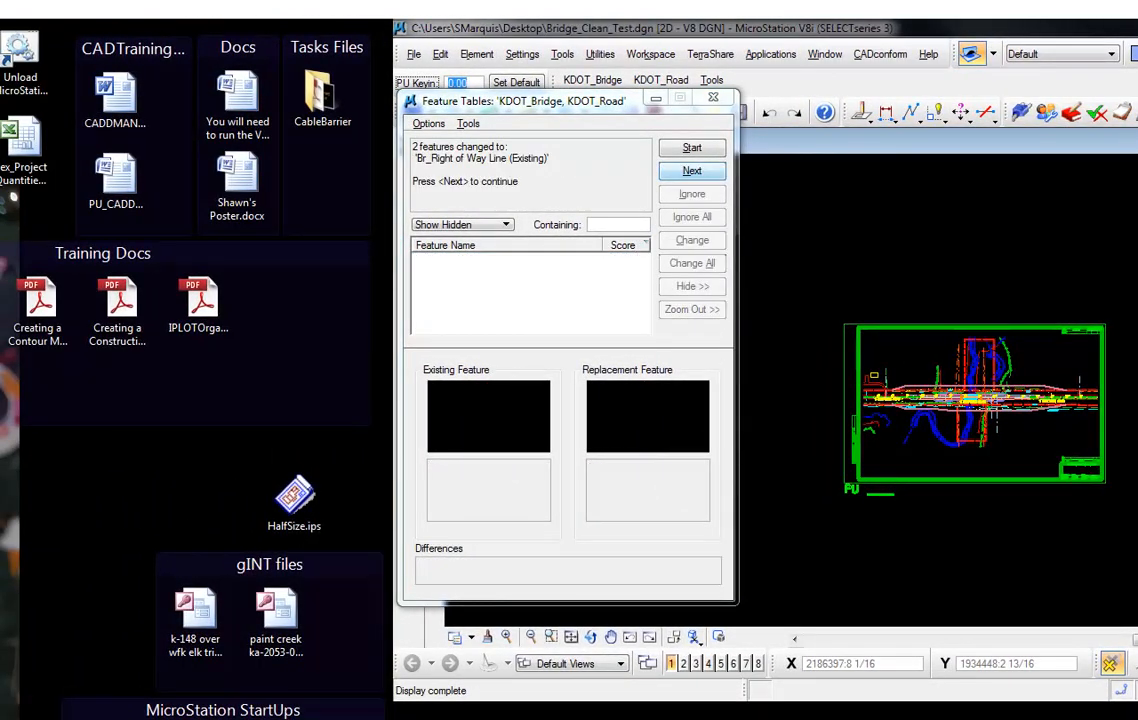
{"action": "left_click", "coordinate": [692, 171]}
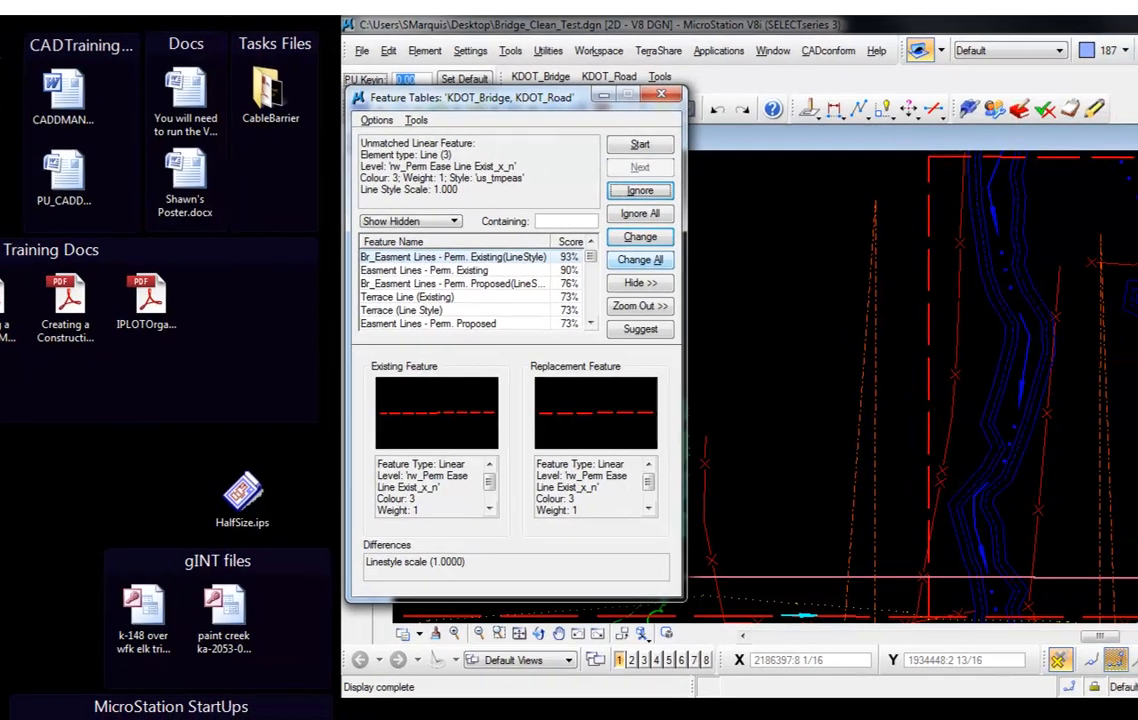
{"action": "left_click", "coordinate": [640, 260]}
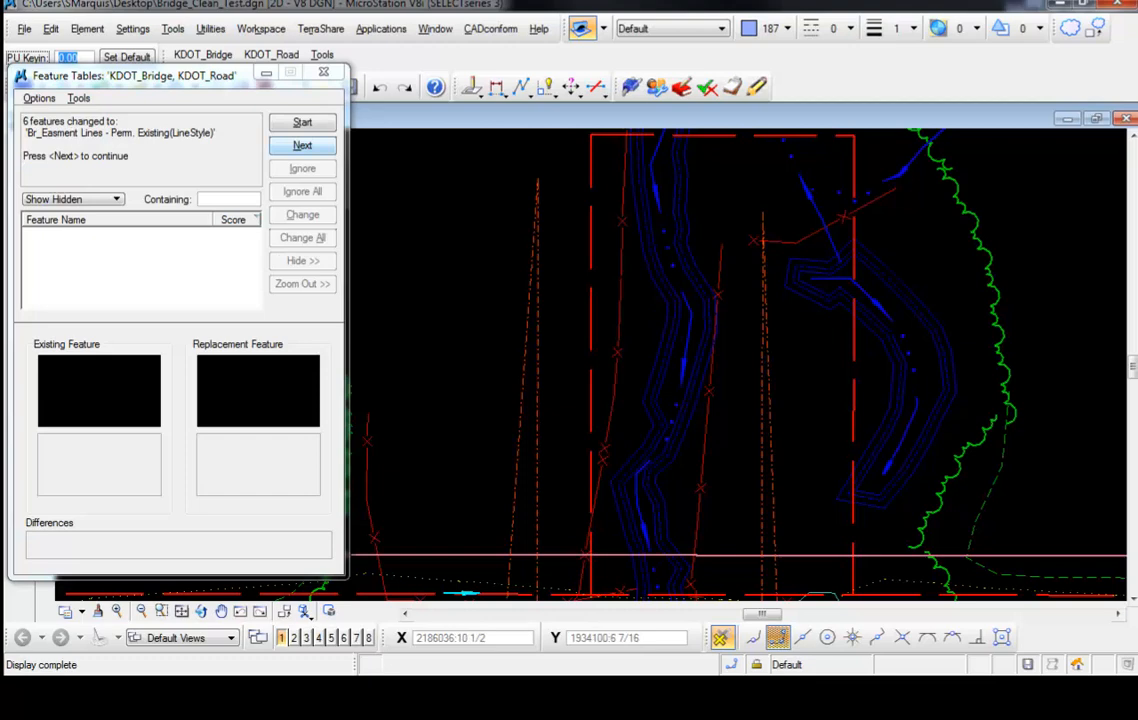
Continue to the unmatched ellipse on level rd_Area Patterns Normal_z_n and examine its surroundings and the available element tools.
{"action": "key", "text": "Return"}
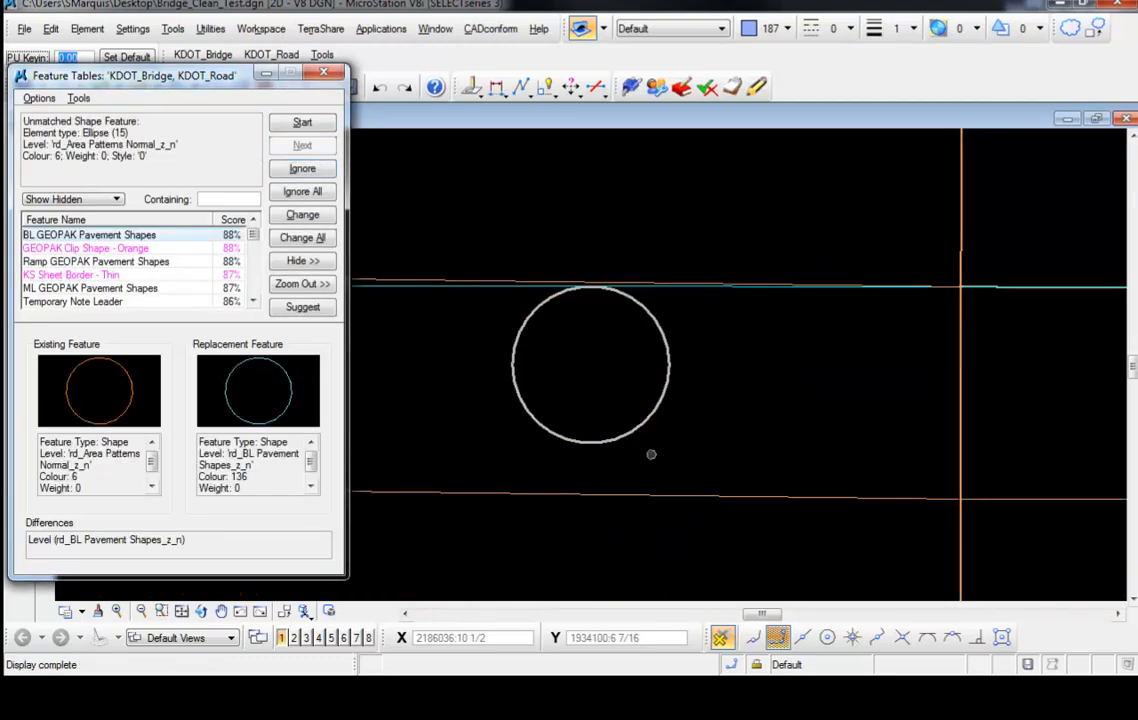
{"action": "scroll", "coordinate": [653, 455], "scroll_direction": "down", "scroll_amount": 5}
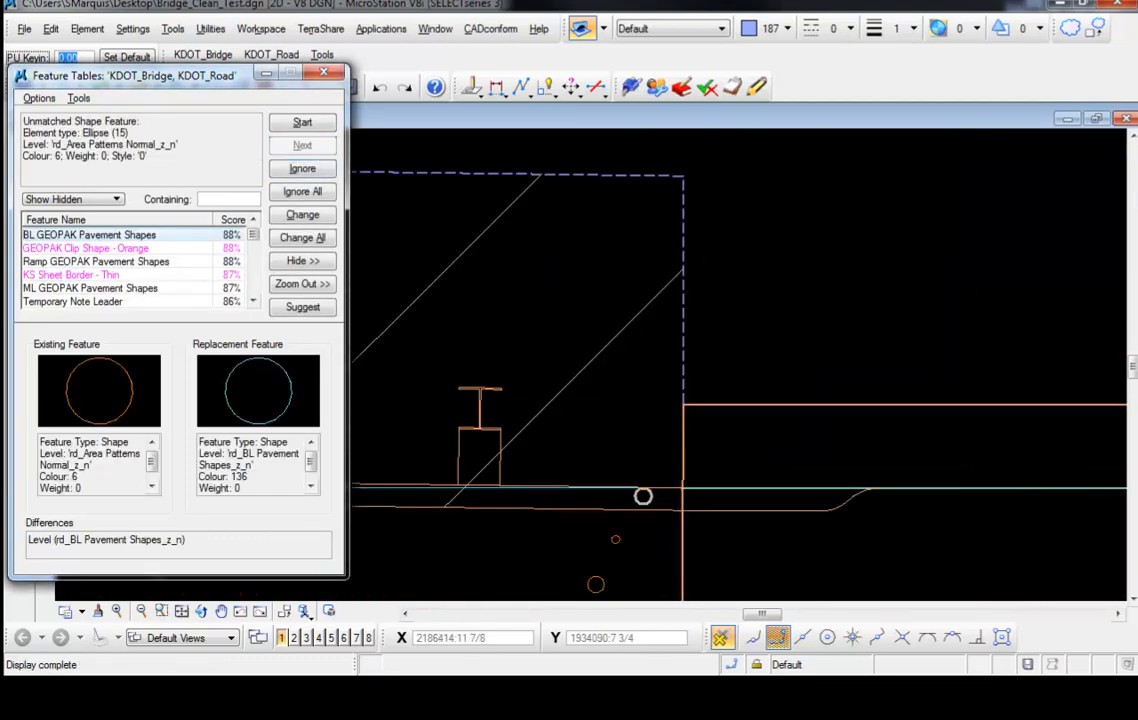
{"action": "left_click", "coordinate": [220, 610]}
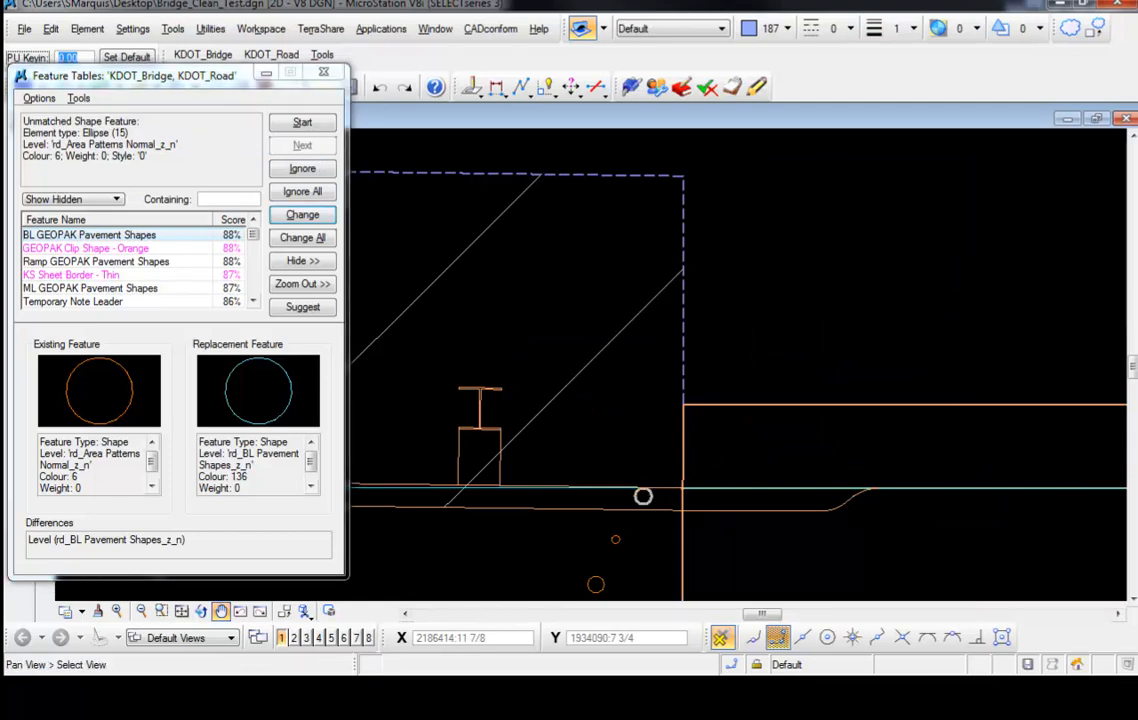
{"action": "left_click_drag", "start_coordinate": [600, 400], "coordinate": [717, 215]}
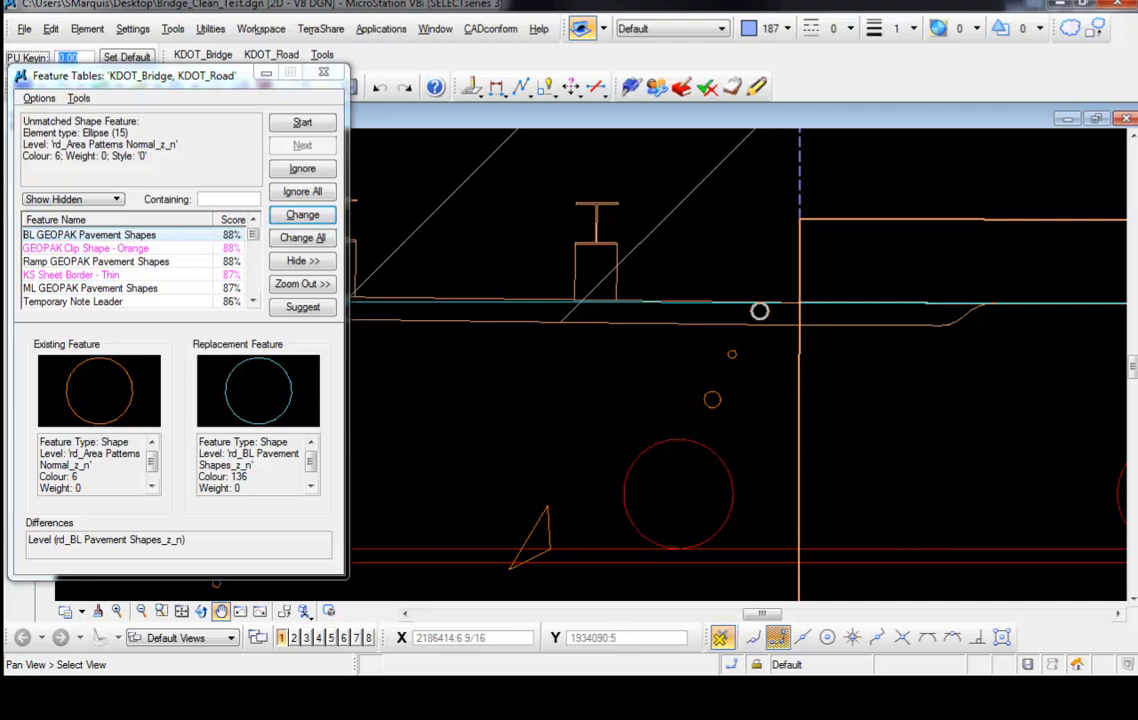
{"action": "left_click", "coordinate": [78, 98]}
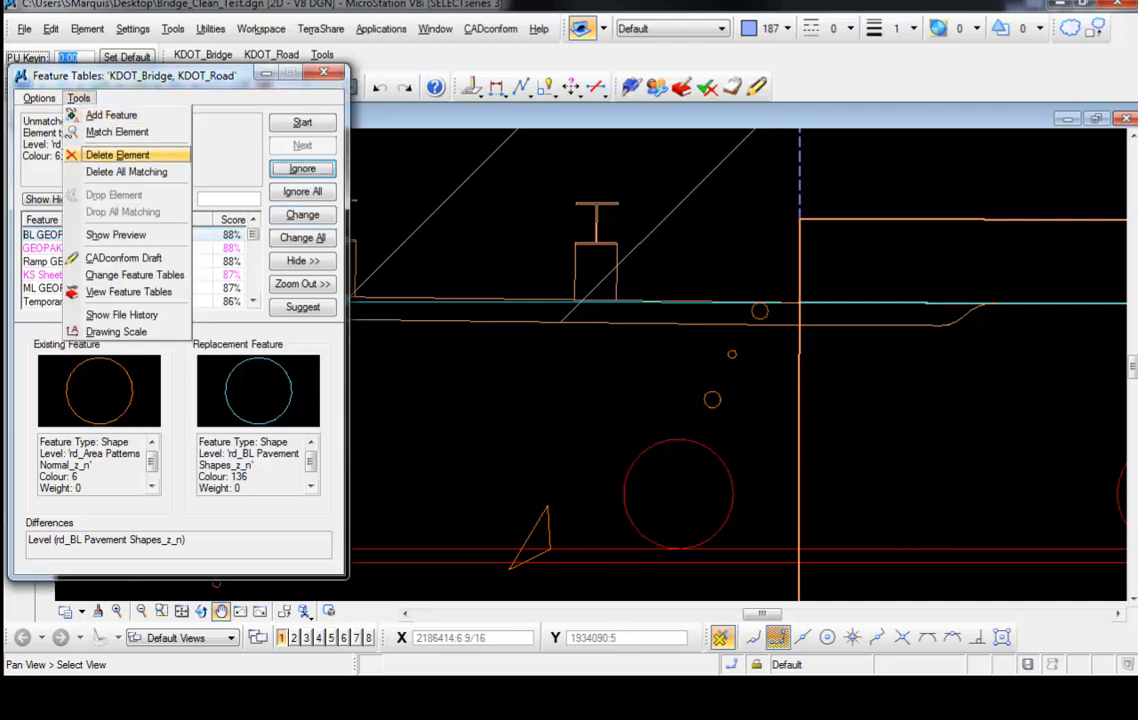
{"action": "key", "text": "Escape"}
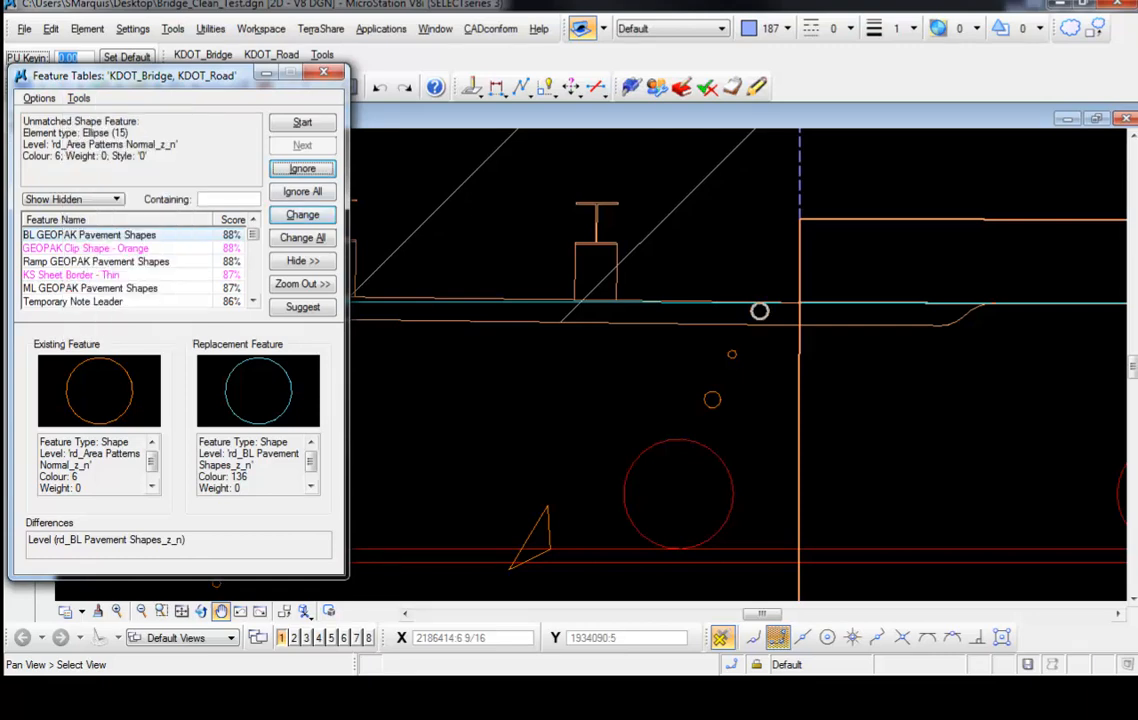
Isolate the unmatched ellipses on level rd_Area Patterns Normal_z_n across the whole drawing and delete all matching elements.
{"action": "left_click", "coordinate": [302, 284]}
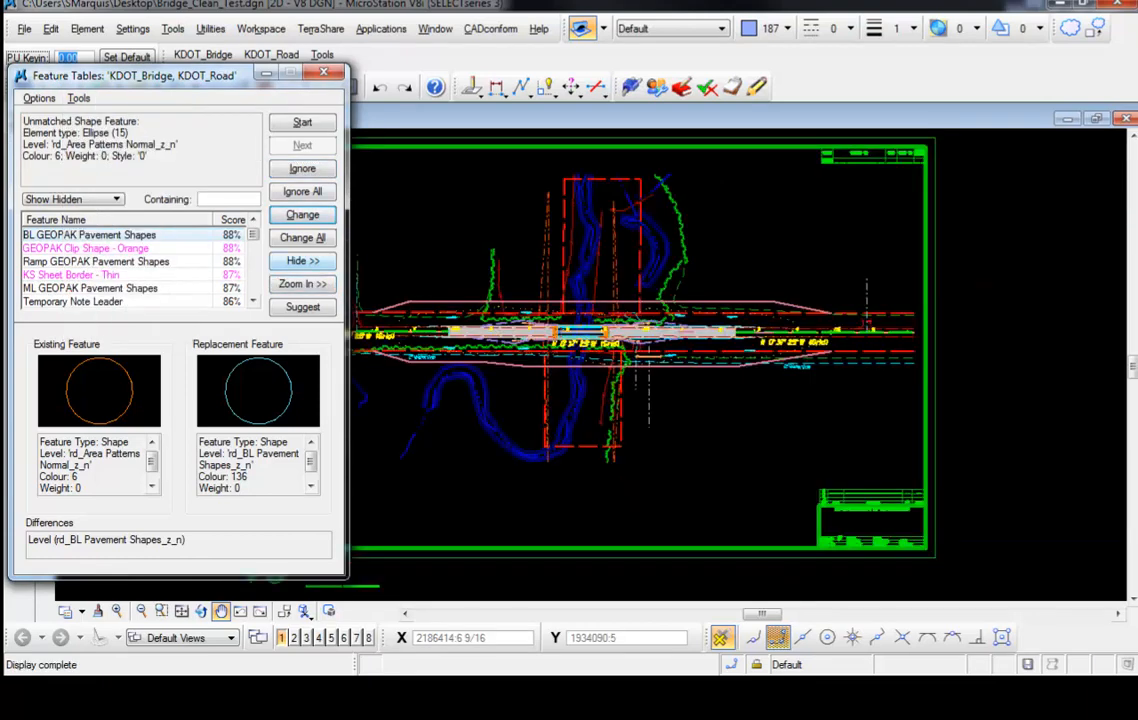
{"action": "left_click", "coordinate": [302, 260]}
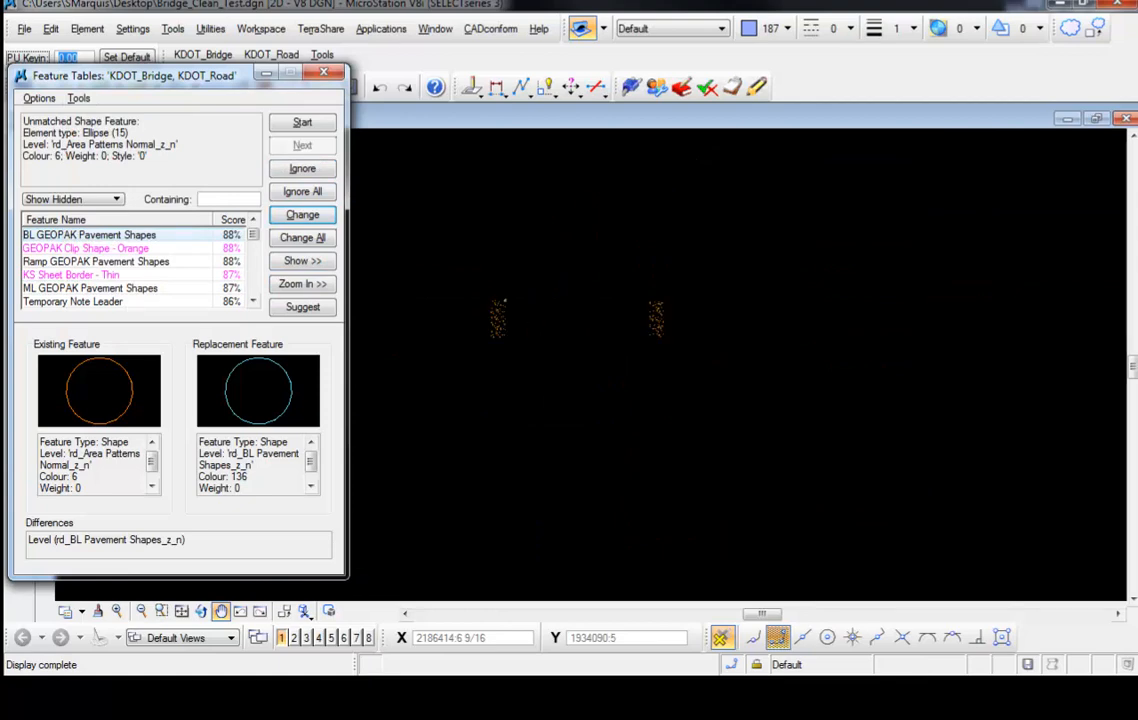
{"action": "scroll", "coordinate": [575, 337], "scroll_direction": "up", "scroll_amount": 3}
{"action": "scroll", "coordinate": [512, 314], "scroll_direction": "down", "scroll_amount": 3}
{"action": "left_click", "coordinate": [78, 98]}
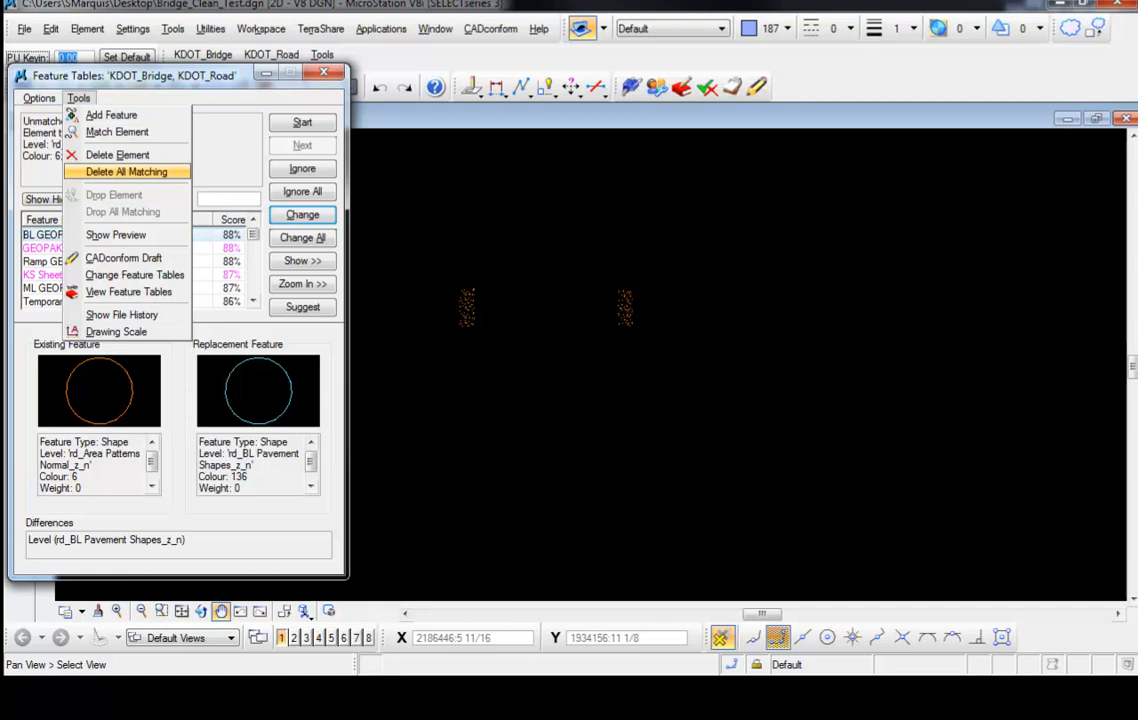
{"action": "key", "text": "Return"}
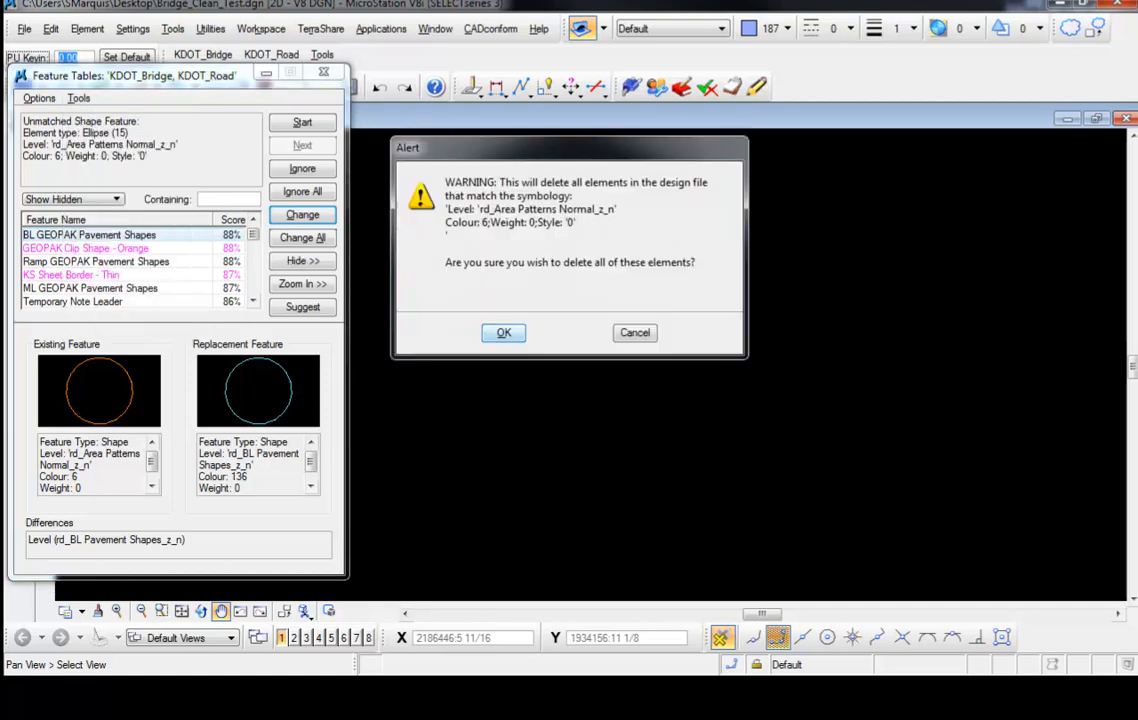
{"action": "key", "text": "Return"}
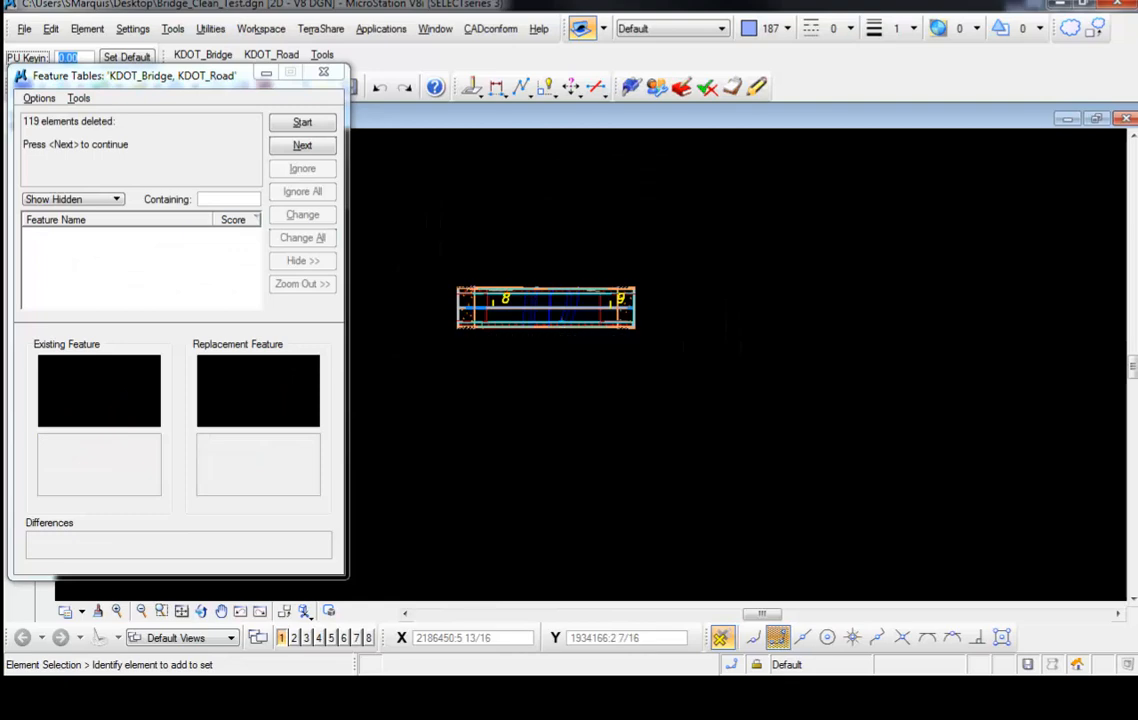
Isolate the unmatched arcs on level rd_Area Patterns Normal_z_n at the bridge ends and delete all matching elements.
{"action": "key", "text": "Return"}
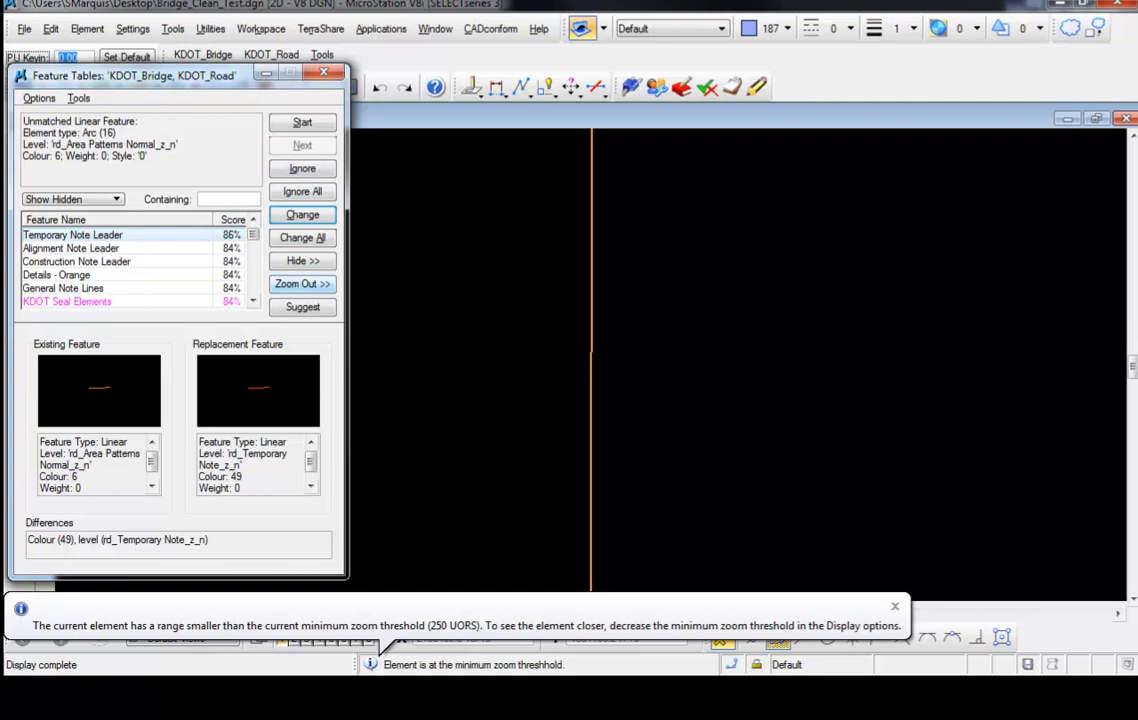
{"action": "left_click", "coordinate": [302, 283]}
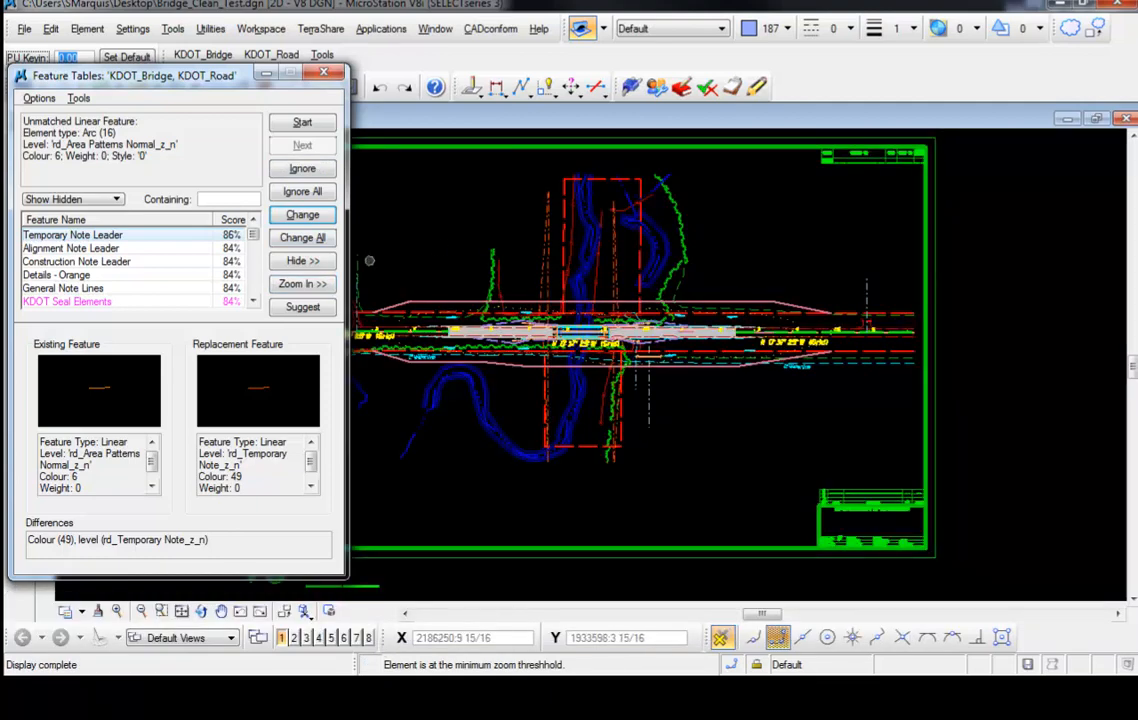
{"action": "scroll", "coordinate": [560, 328], "scroll_direction": "up", "scroll_amount": 5}
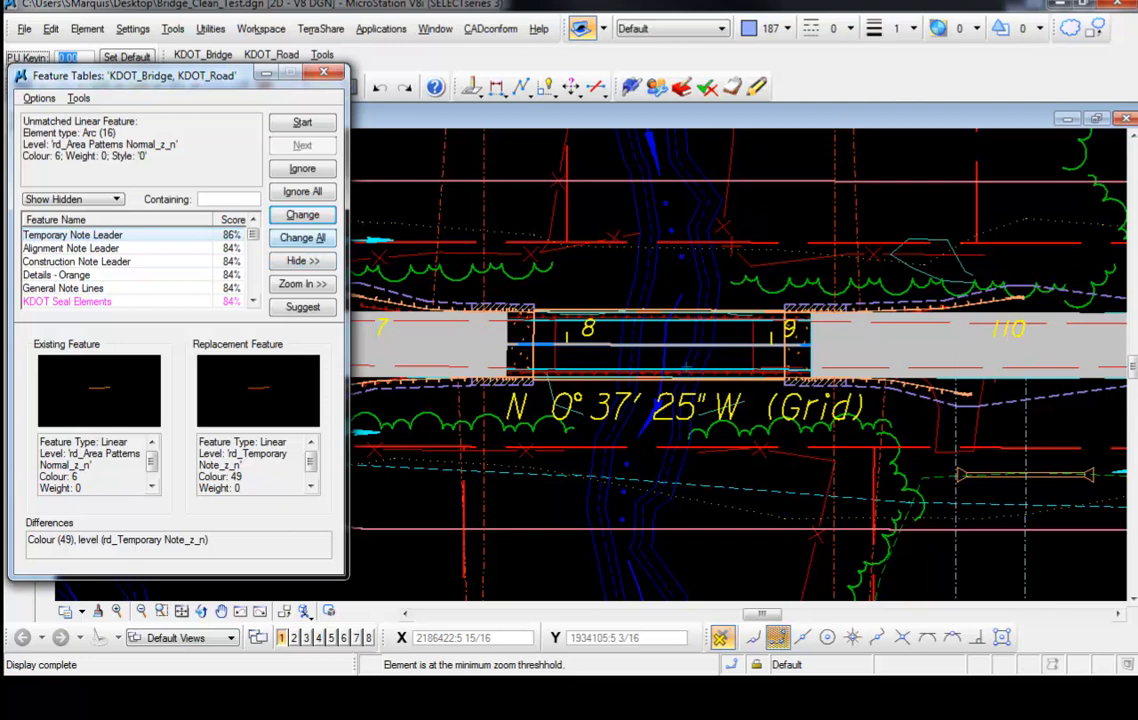
{"action": "left_click", "coordinate": [302, 260]}
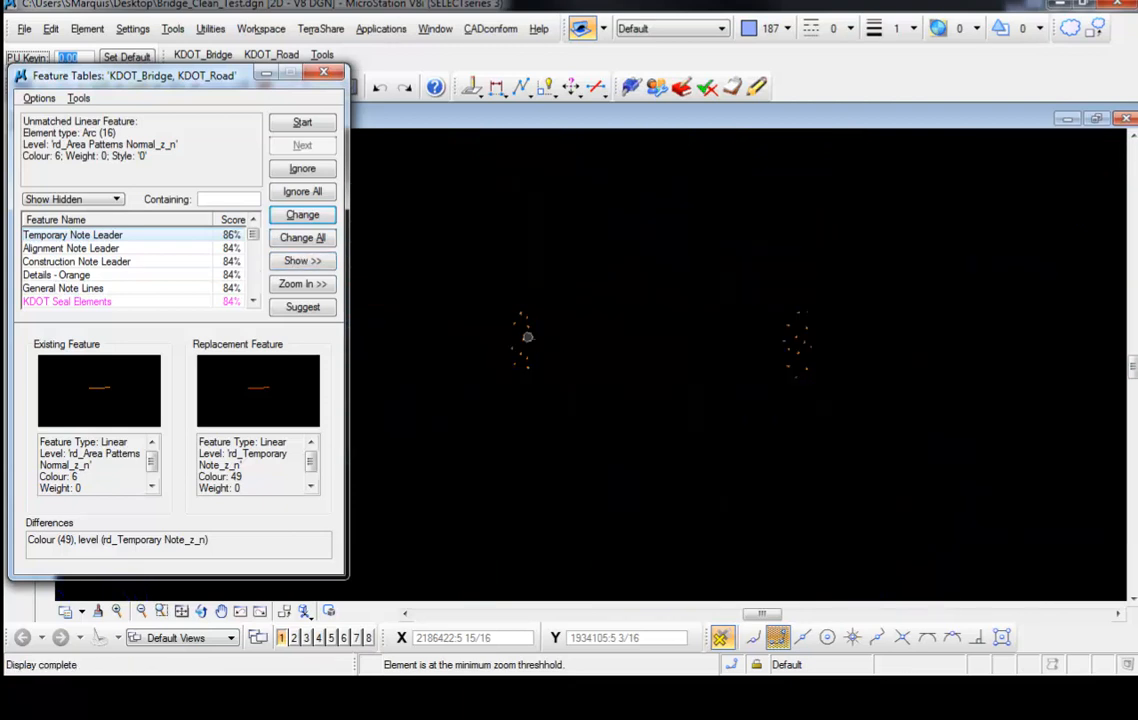
{"action": "scroll", "coordinate": [531, 323], "scroll_direction": "up", "scroll_amount": 1}
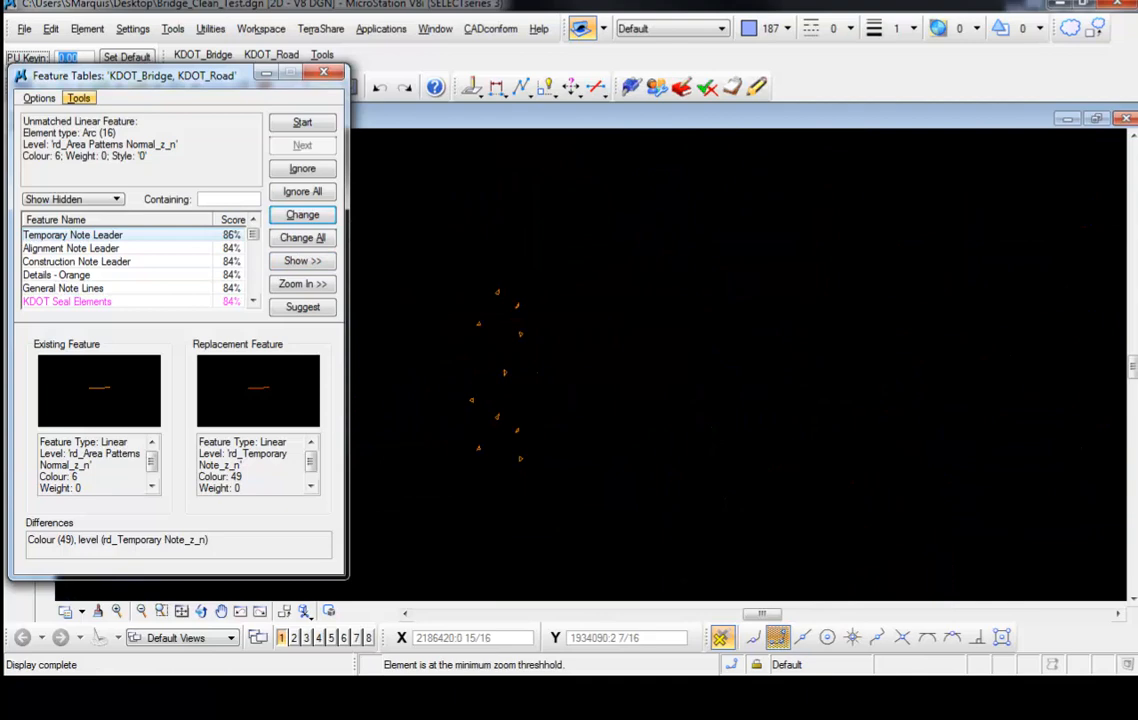
{"action": "left_click", "coordinate": [78, 97]}
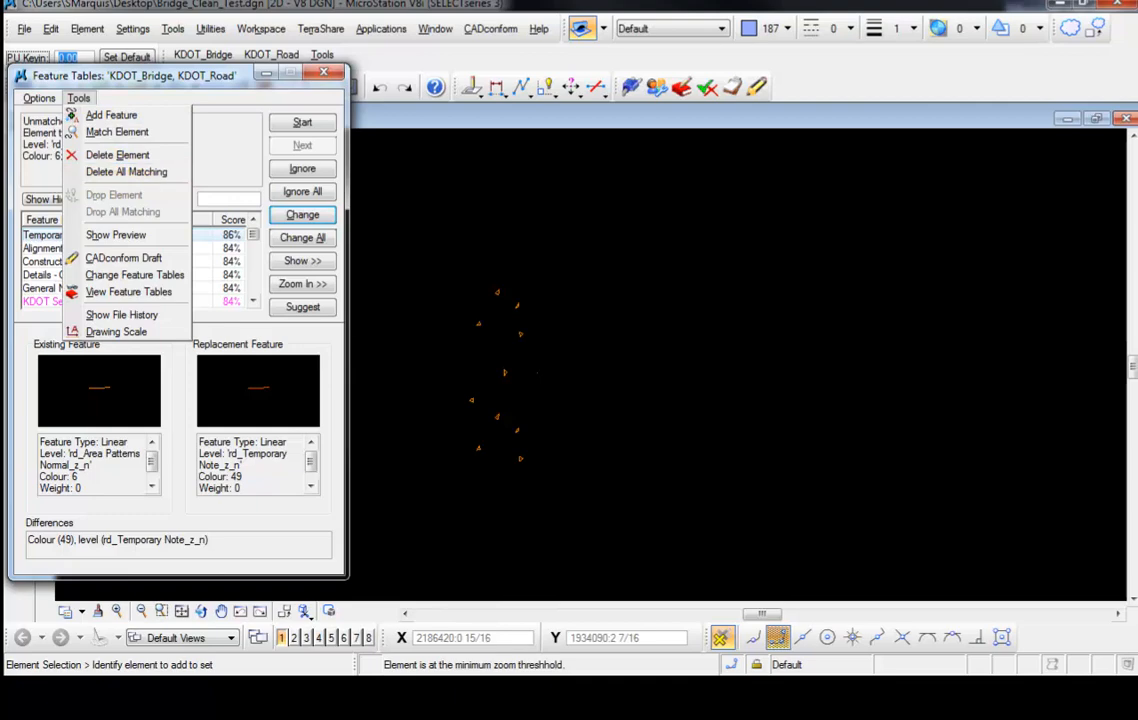
{"action": "key", "text": "Return"}
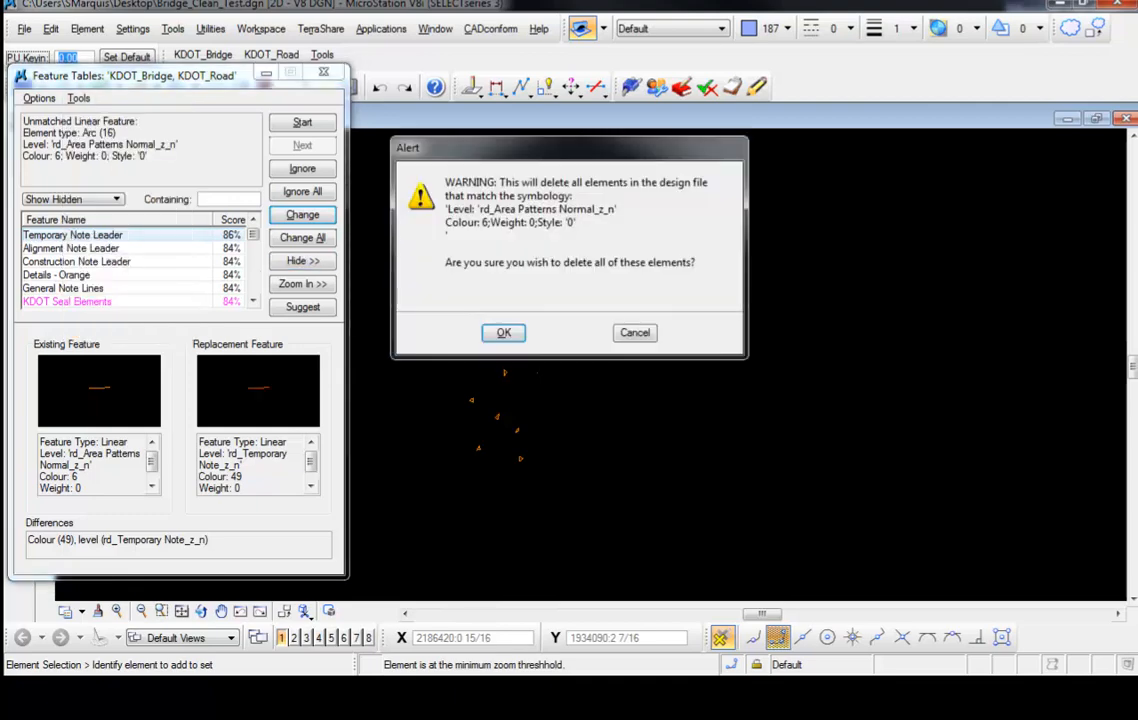
{"action": "key", "text": "Return"}
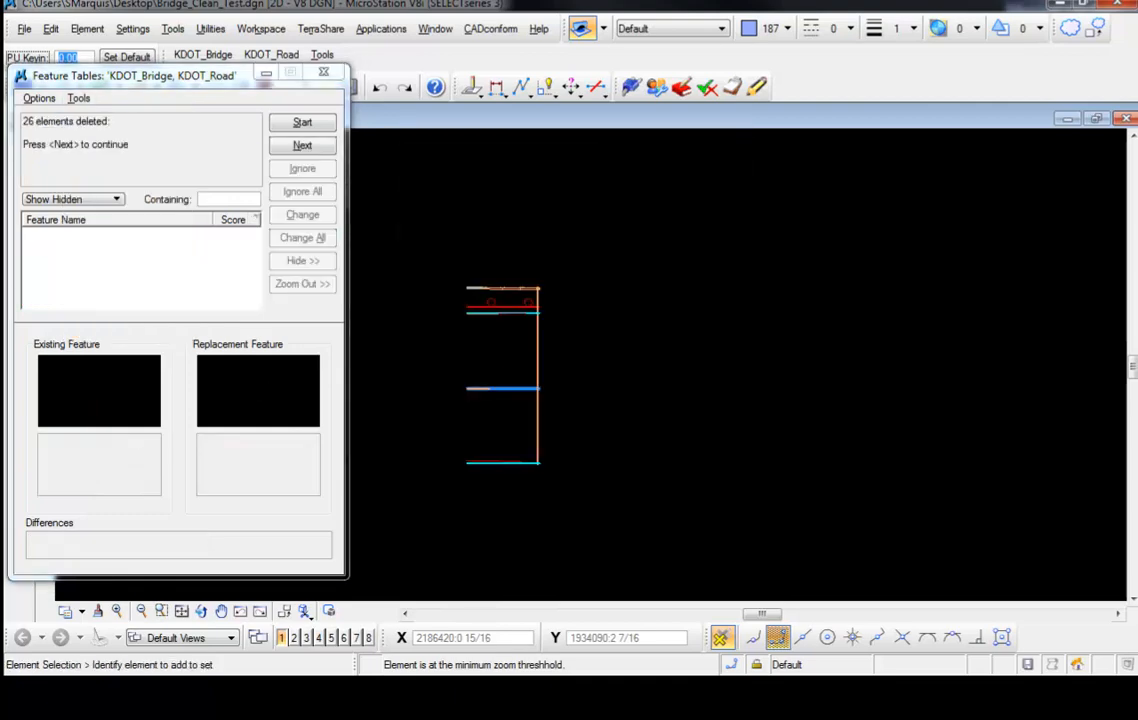
Continue to the unmatched 2" Waterline text, filter its candidate features by "wat" and review the Water Line Label properties.
{"action": "key", "text": "Return"}
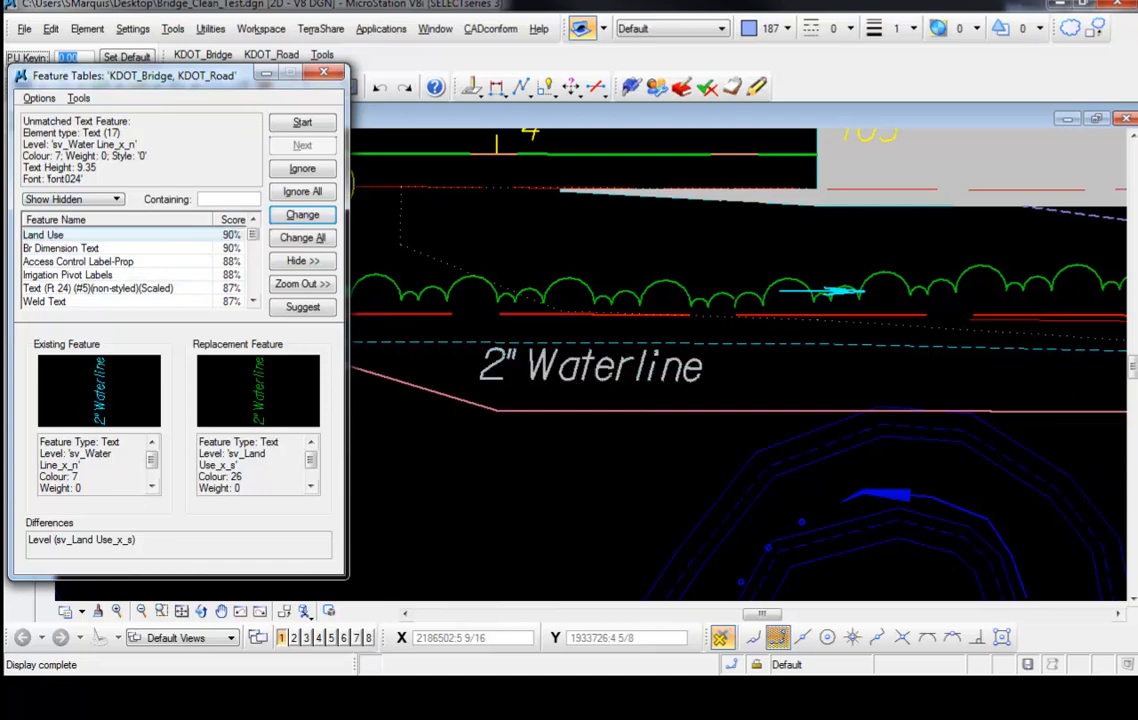
{"action": "left_click", "coordinate": [228, 199]}
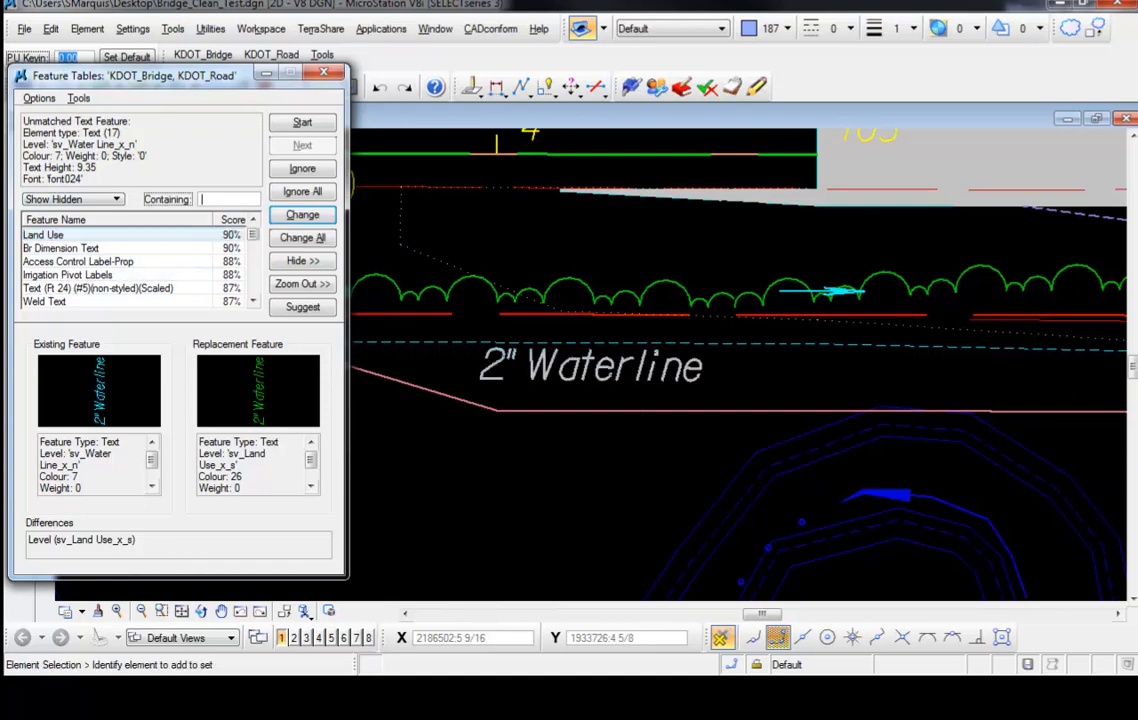
{"action": "type", "text": "wat"}
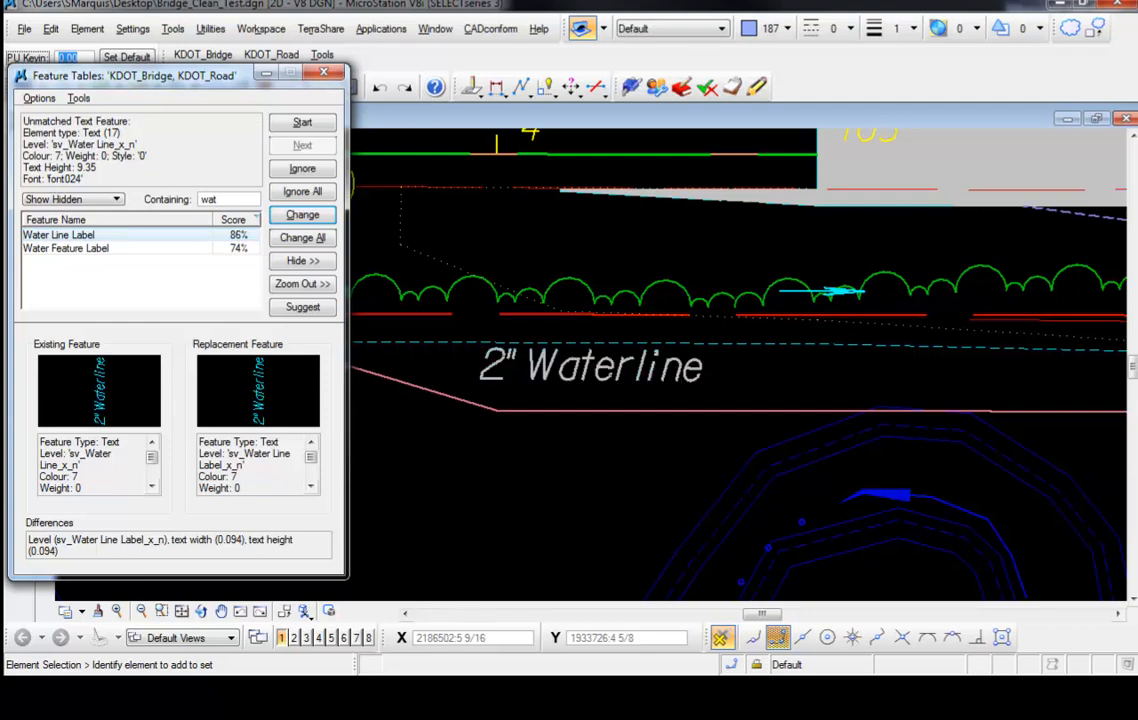
{"action": "scroll", "coordinate": [255, 465], "scroll_direction": "down", "scroll_amount": 2}
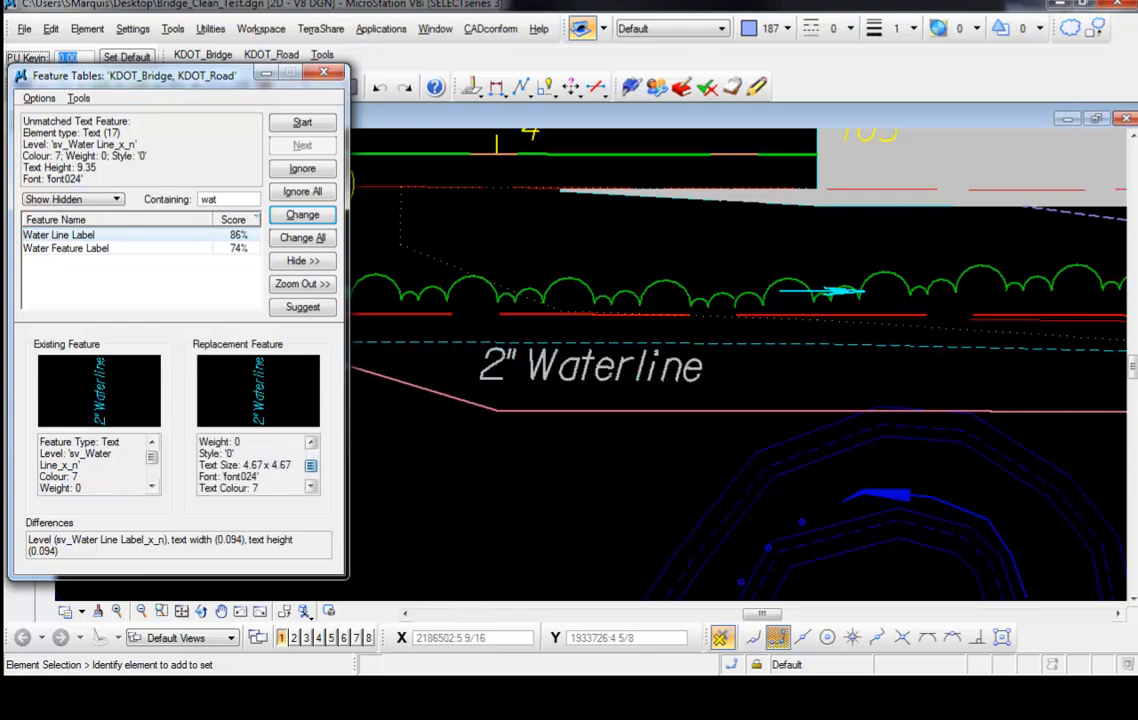
{"action": "scroll", "coordinate": [255, 465], "scroll_direction": "up", "scroll_amount": 2}
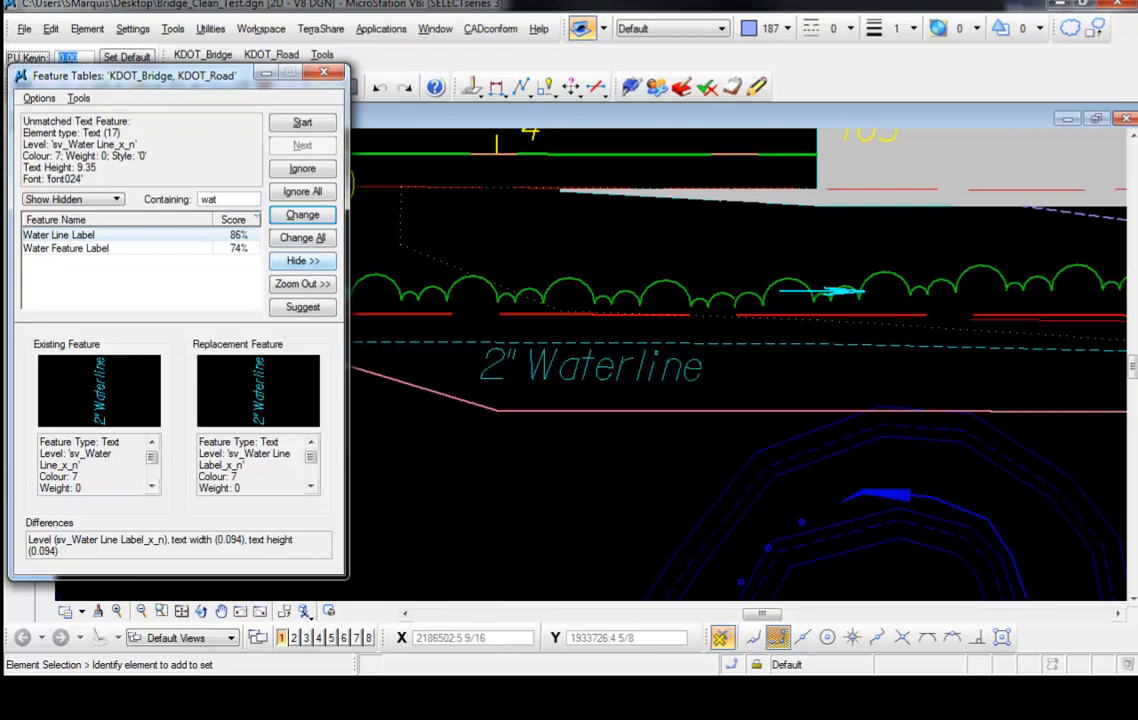
Isolate the 2" Waterline texts across the whole drawing and change all of them to the feature Water Line Label.
{"action": "left_click", "coordinate": [302, 260]}
{"action": "left_click", "coordinate": [302, 283]}
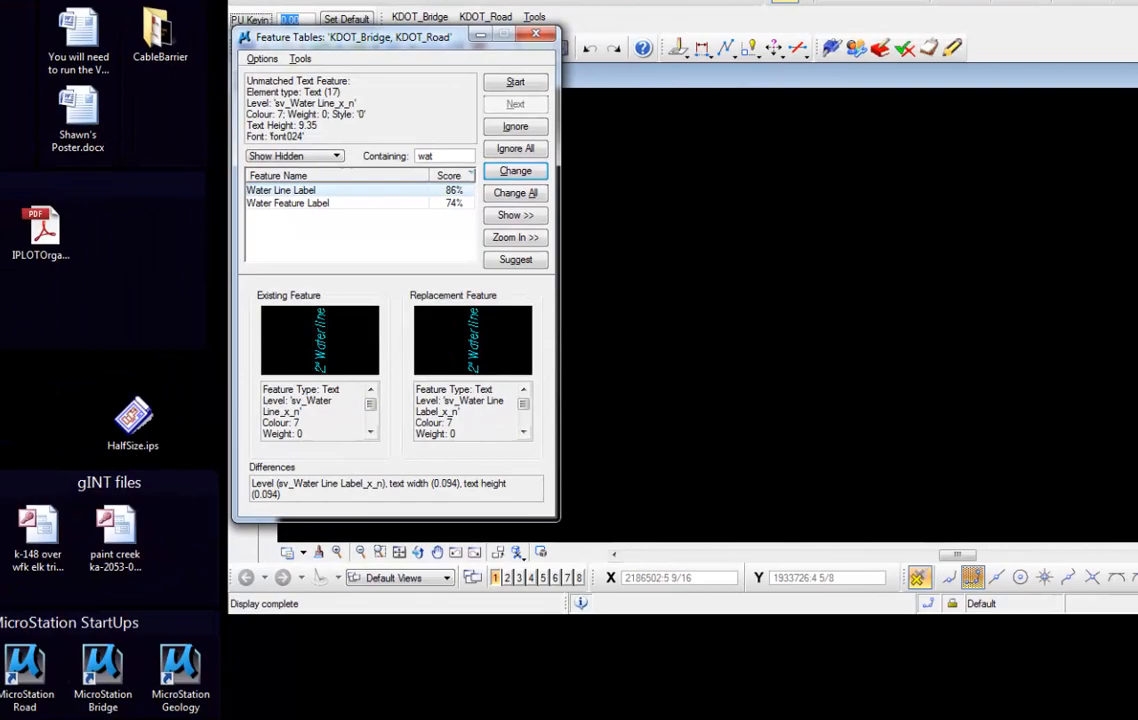
{"action": "mouse_move", "coordinate": [380, 37]}
{"action": "left_mouse_down"}
{"action": "mouse_move", "coordinate": [402, 134]}
{"action": "mouse_move", "coordinate": [193, 221]}
{"action": "mouse_move", "coordinate": [857, 176]}
{"action": "mouse_move", "coordinate": [900, 76]}
{"action": "mouse_move", "coordinate": [874, 45]}
{"action": "left_mouse_up"}
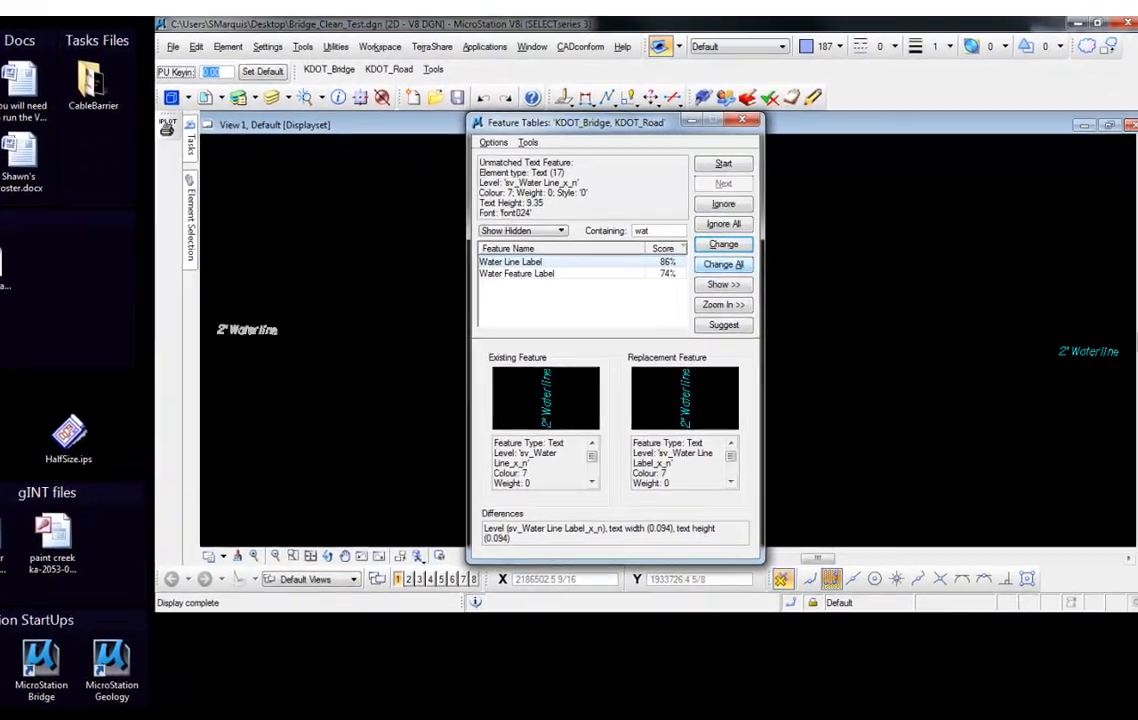
{"action": "left_click", "coordinate": [870, 229]}
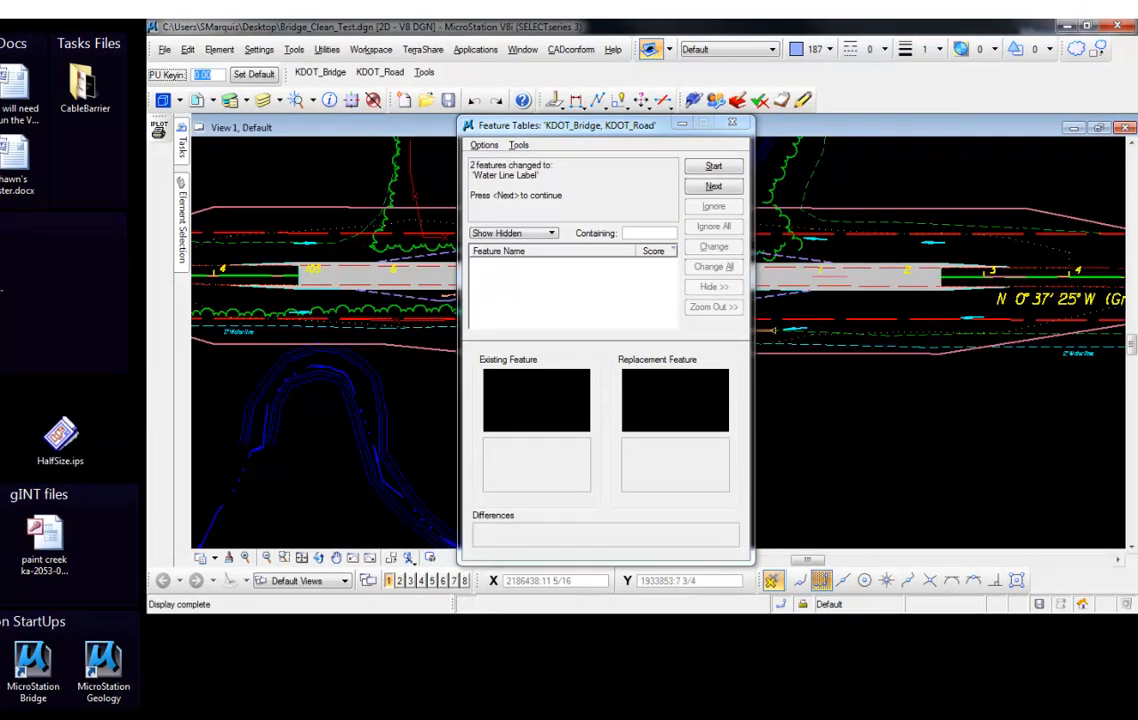
Continue to the unmatched bearing text on level rd_Alignment Labels_z_n and change all matching texts to the feature Alignment Label Text.
{"action": "left_click", "coordinate": [713, 186]}
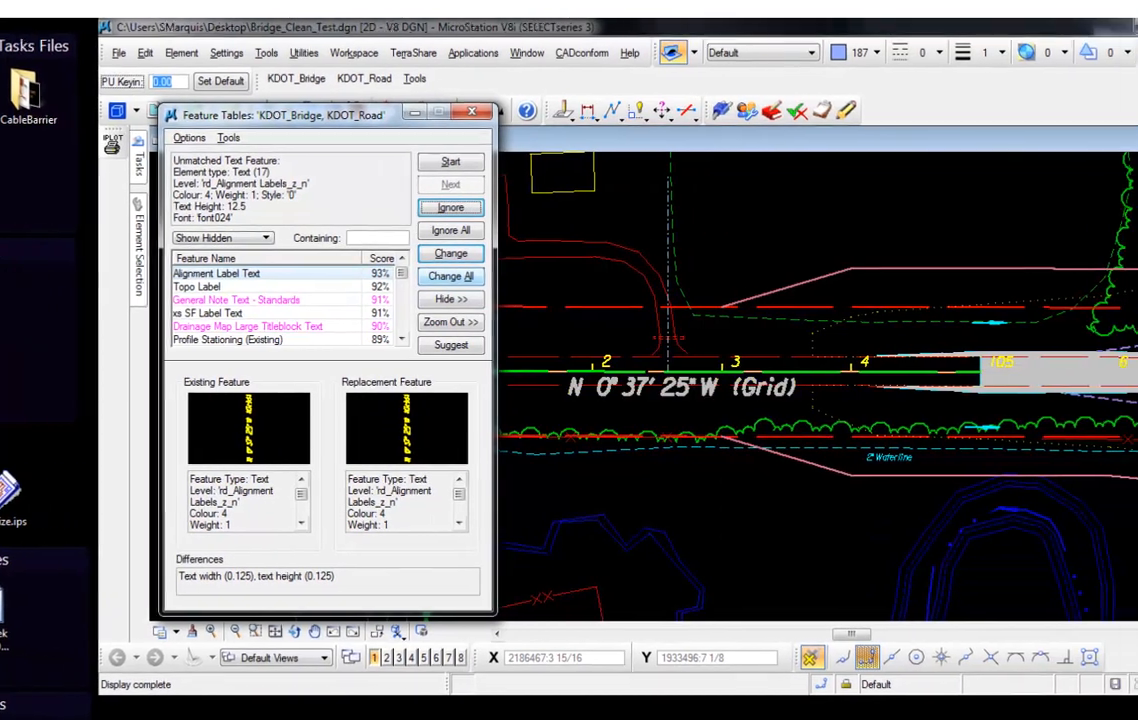
{"action": "left_click", "coordinate": [451, 276]}
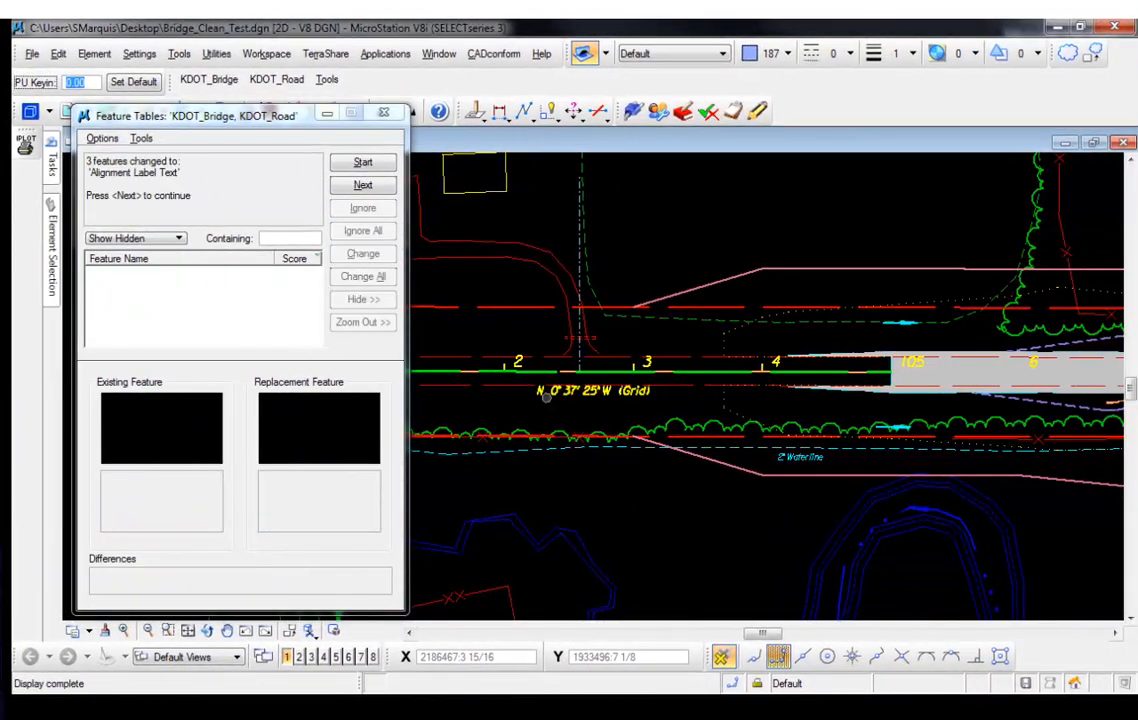
Continue to the unmatched DRAINP cells and change all of them to Drainage Arrow (Proposed), accepting the DRAINP cell from Rd_US_Road.cel.
{"action": "left_click", "coordinate": [363, 185]}
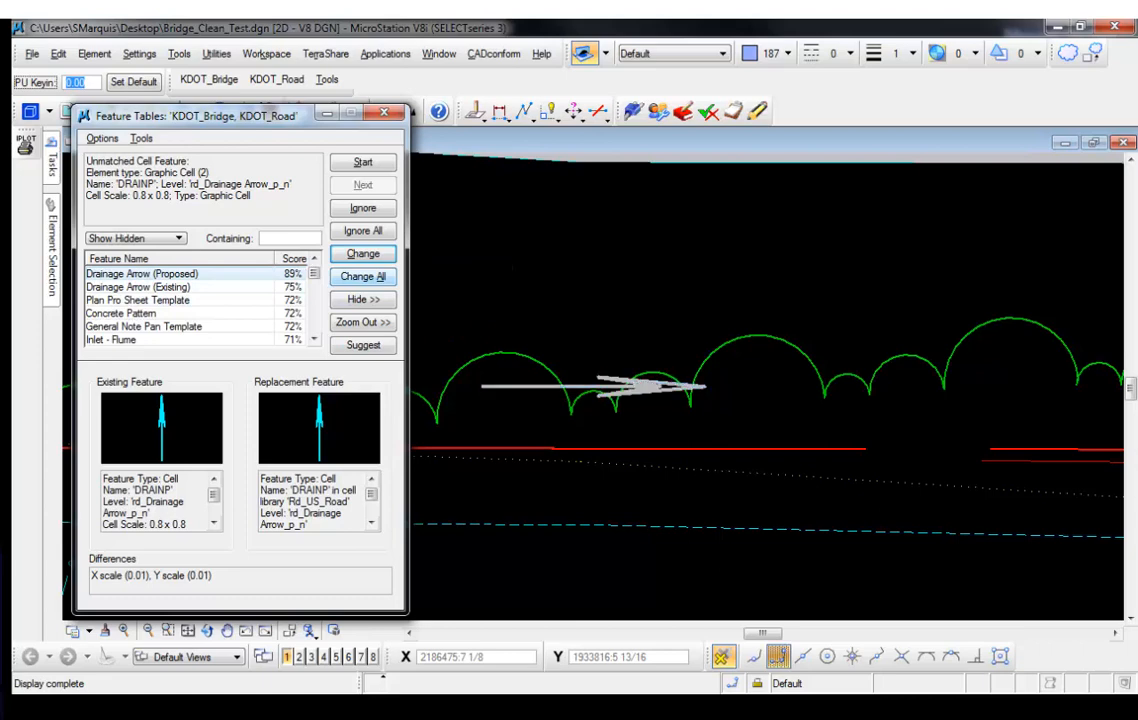
{"action": "left_click", "coordinate": [362, 276]}
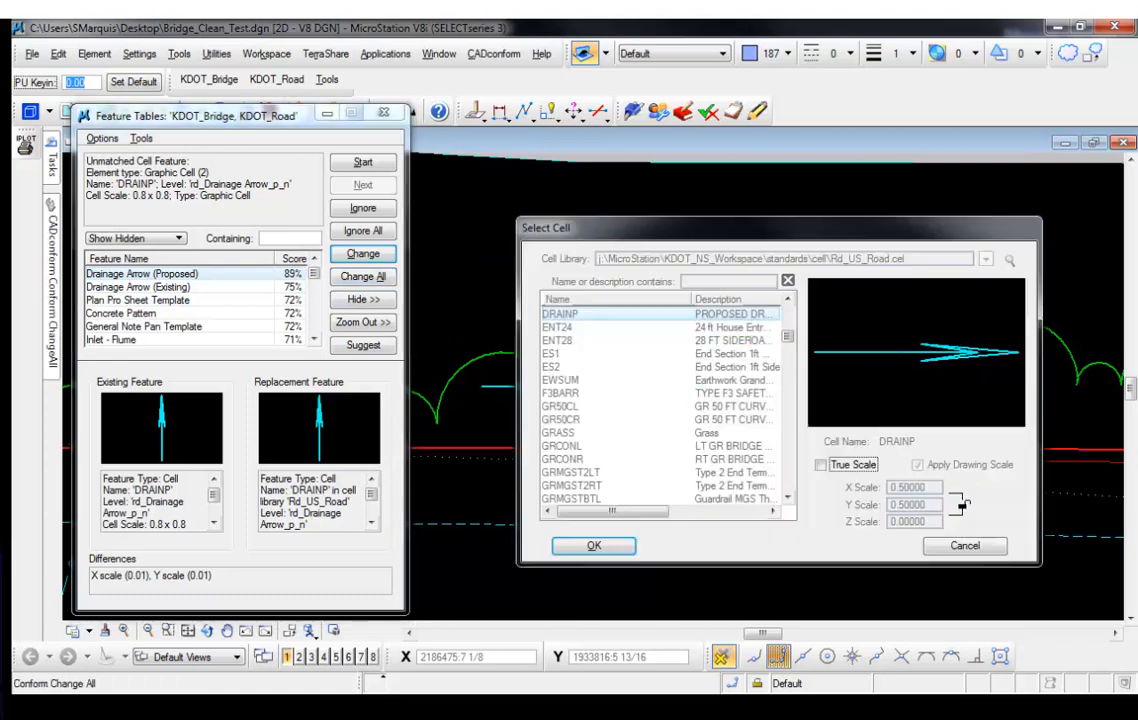
{"action": "left_click", "coordinate": [594, 546]}
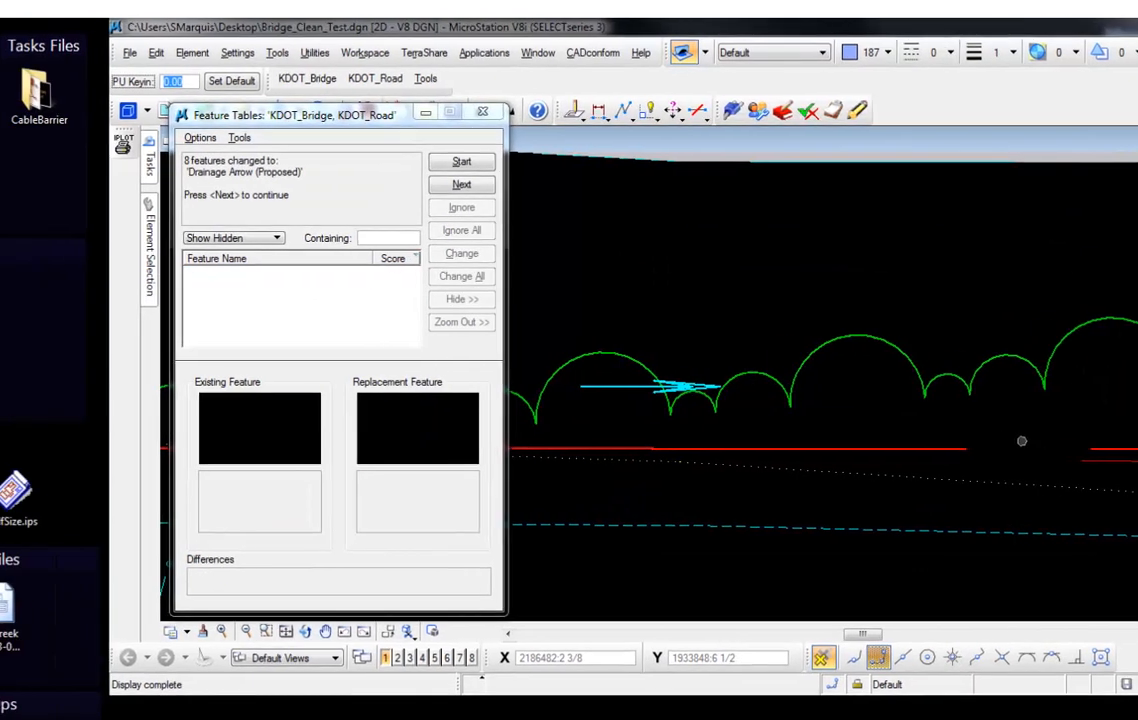
Finish the feature check through the end of the design file and fit the whole drawing in the view.
{"action": "key", "text": "Return"}
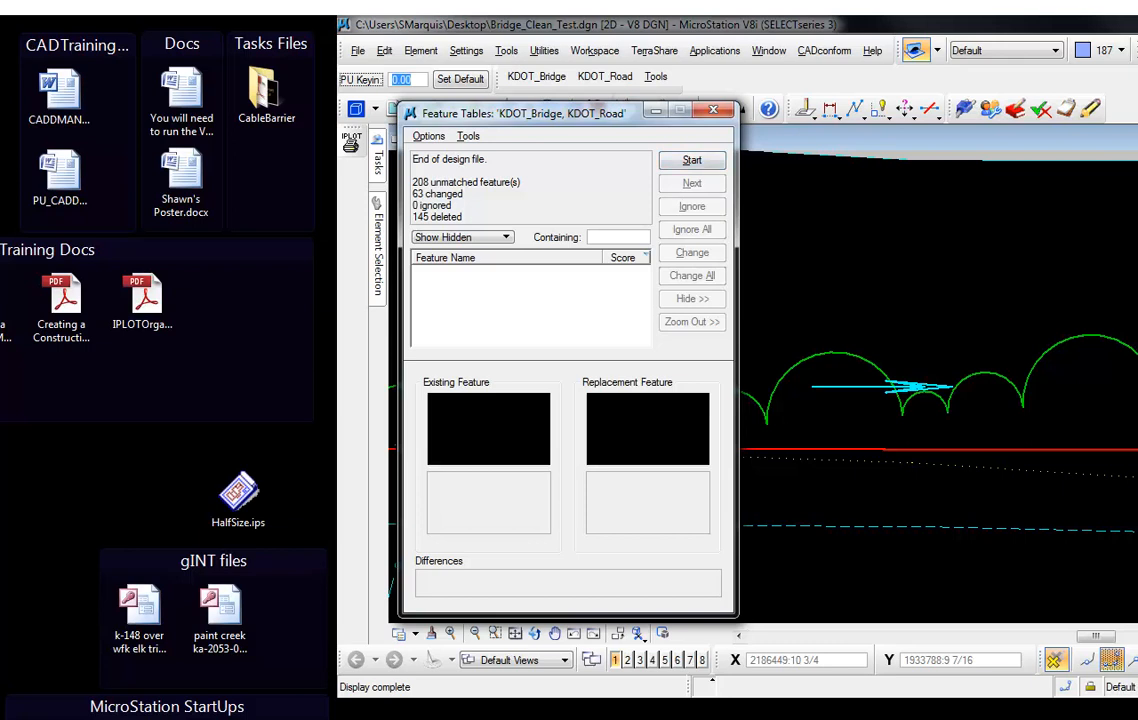
{"action": "left_click", "coordinate": [692, 161]}
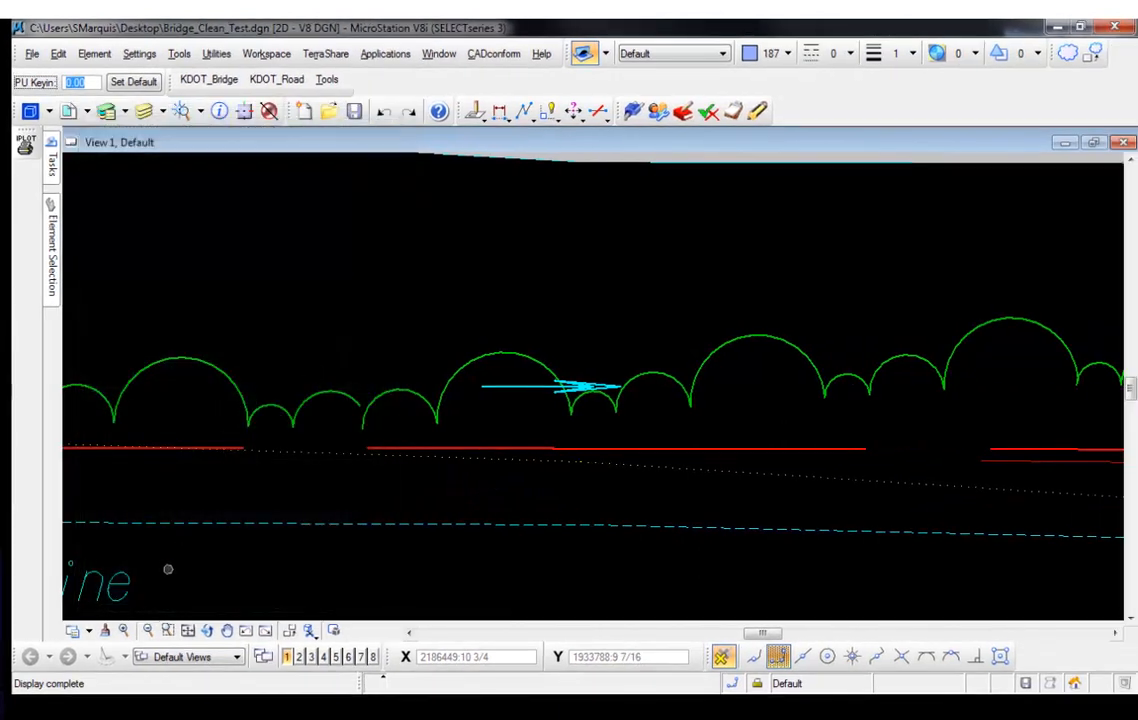
{"action": "left_click", "coordinate": [187, 630]}
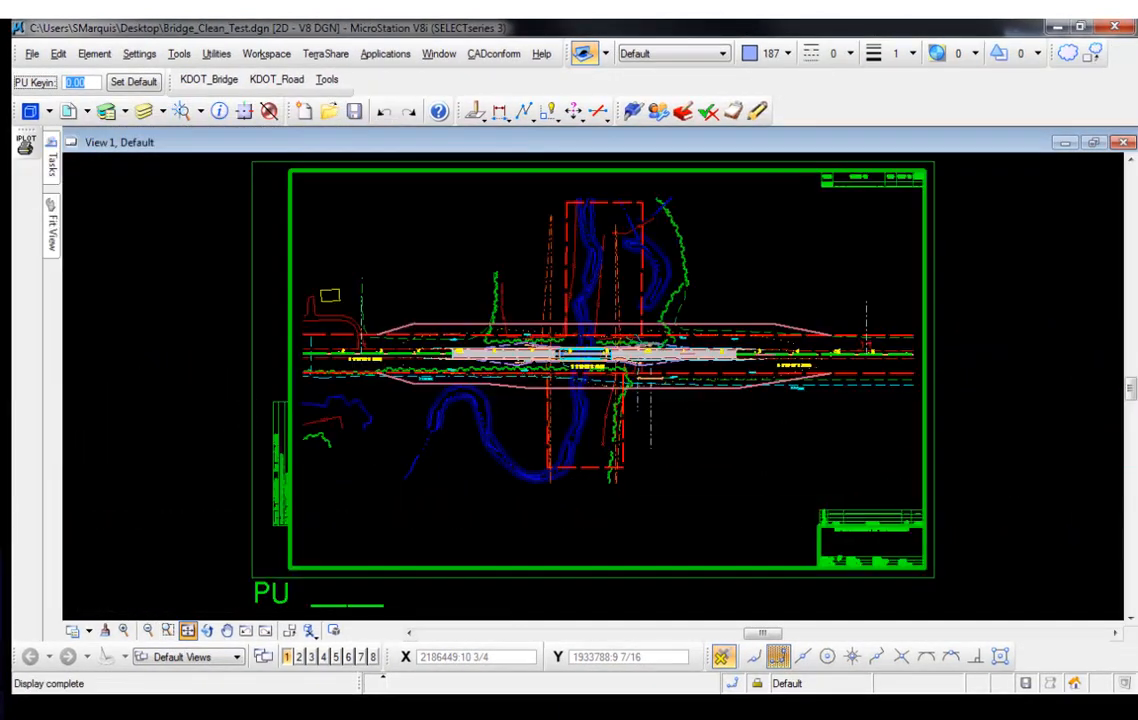